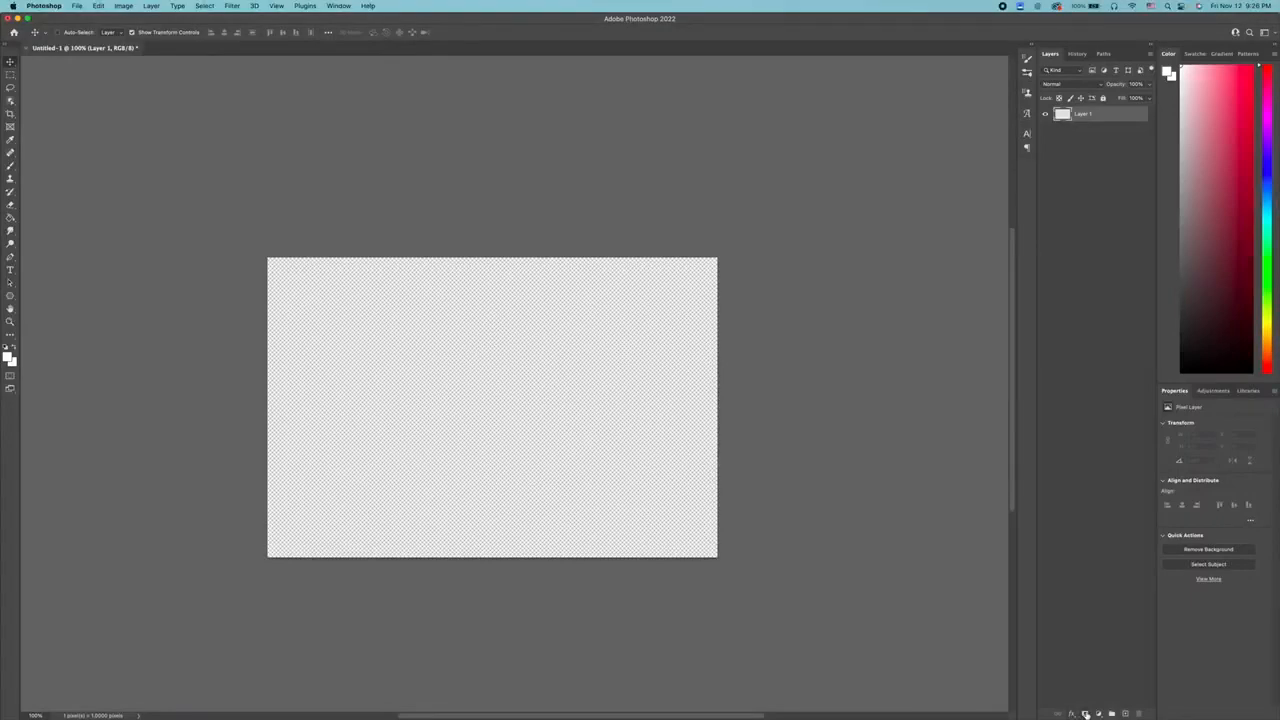
Add a solid color fill layer in black covering the whole canvas.
{"action": "left_click", "coordinate": [1098, 713]}
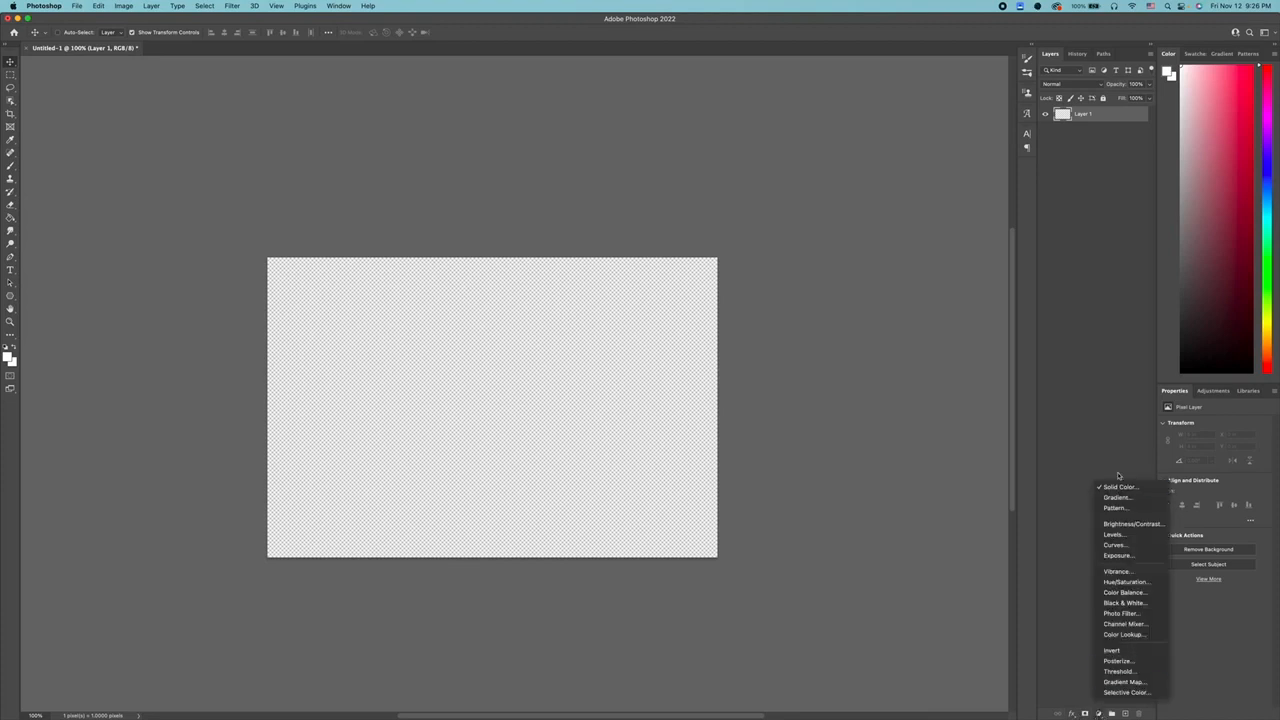
{"action": "left_click", "coordinate": [1110, 490]}
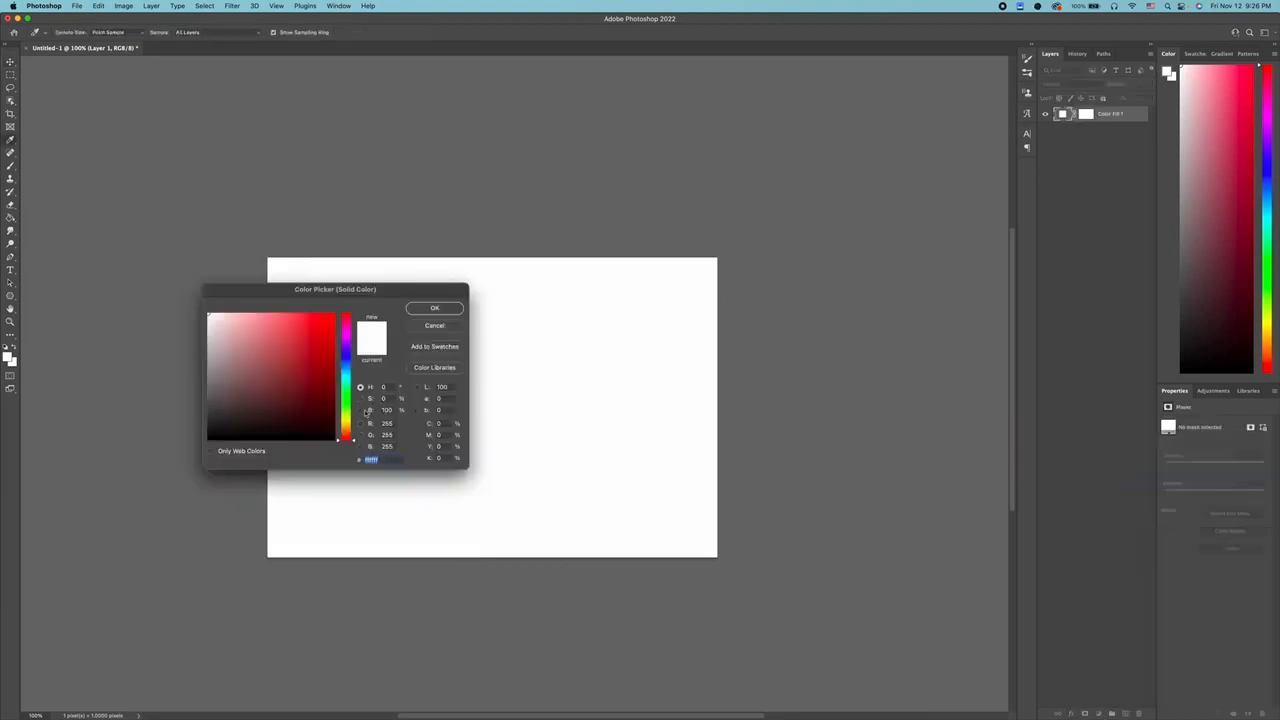
{"action": "left_click_drag", "start_coordinate": [306, 406], "coordinate": [181, 460]}
{"action": "left_click", "coordinate": [430, 309]}
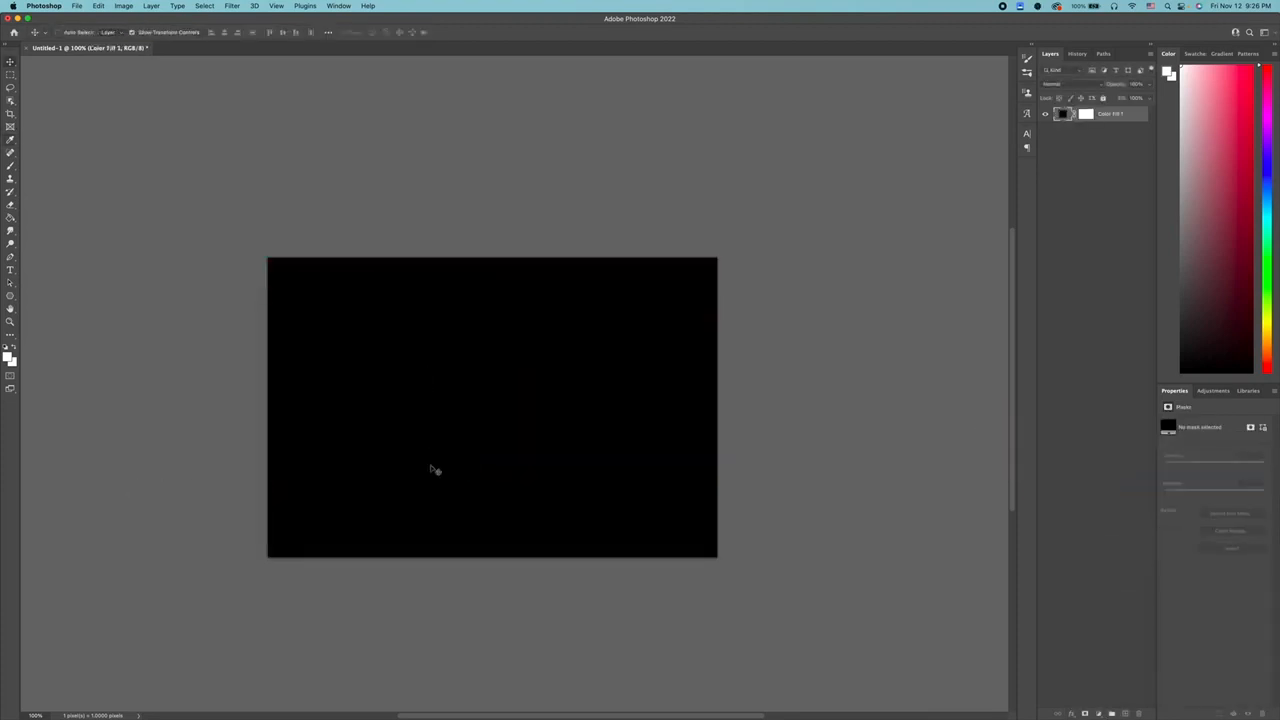
Create a white 72 pt placeholder text layer in the Amador font and move it to the canvas centre.
{"action": "scroll", "coordinate": [474, 454], "scroll_direction": "up", "scroll_amount": 2}
{"action": "key", "text": "t"}
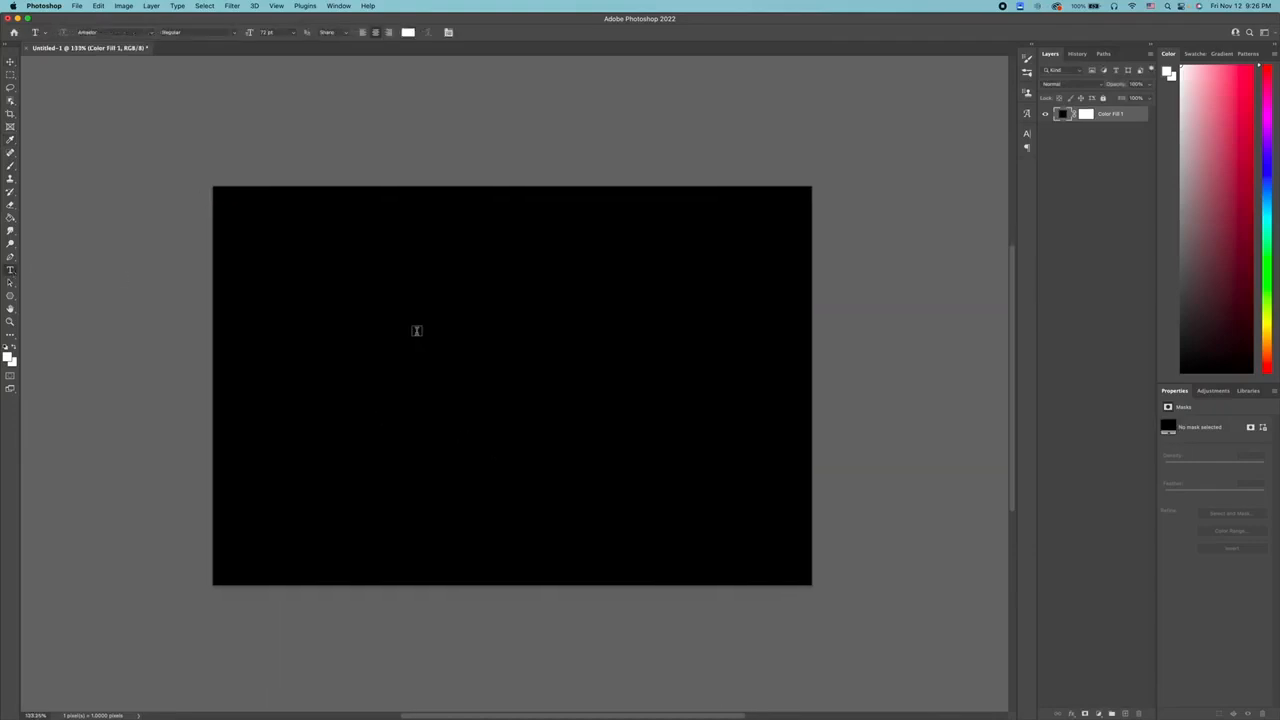
{"action": "left_click", "coordinate": [417, 331]}
{"action": "left_click", "coordinate": [11, 62]}
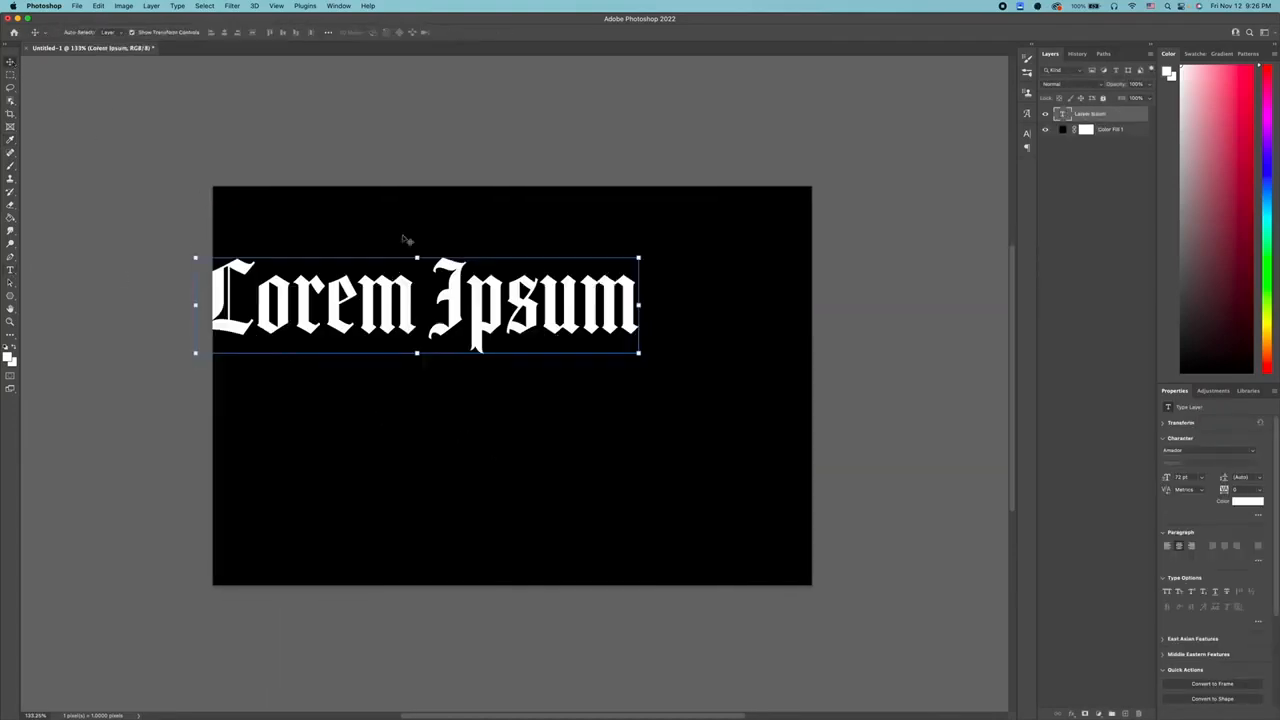
{"action": "left_click_drag", "start_coordinate": [465, 275], "coordinate": [542, 378]}
Replace the placeholder text with "photoshop" and nudge it into the middle of the canvas.
{"action": "key", "text": "t"}
{"action": "left_click", "coordinate": [310, 370]}
{"action": "key", "text": "ctrl+a"}
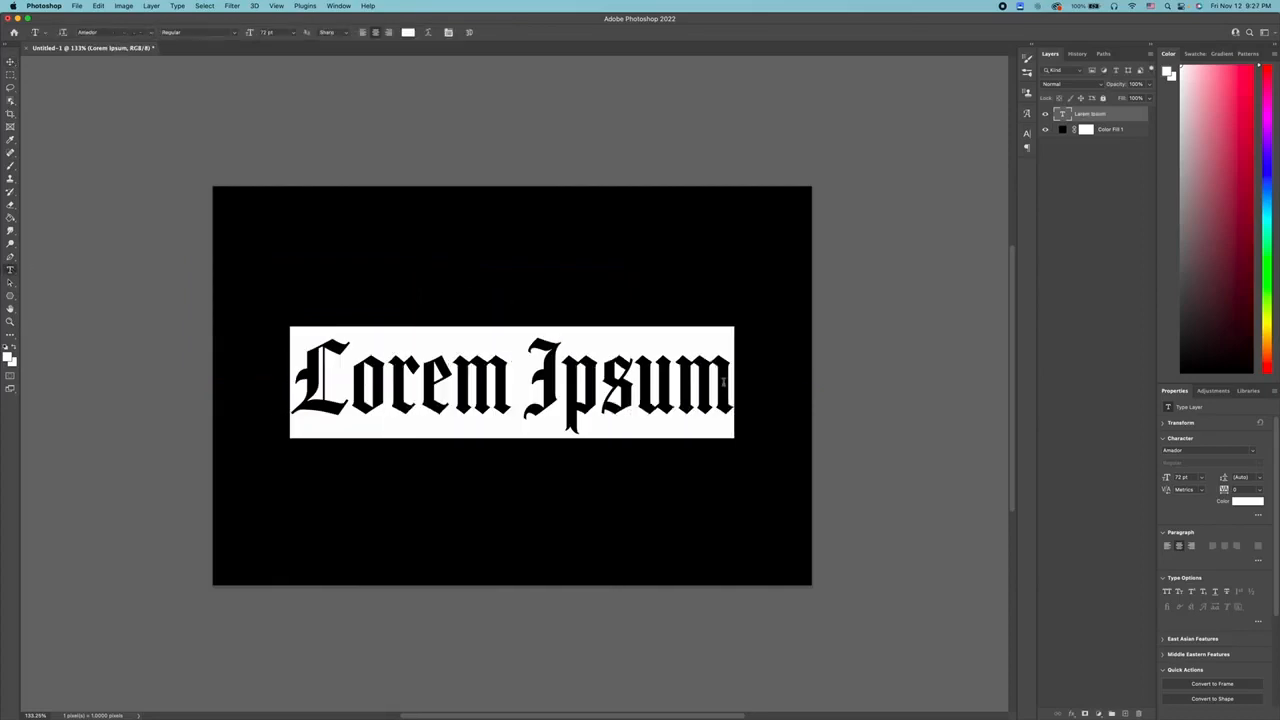
{"action": "key", "text": "BackSpace"}
{"action": "type", "text": "photoshop"}
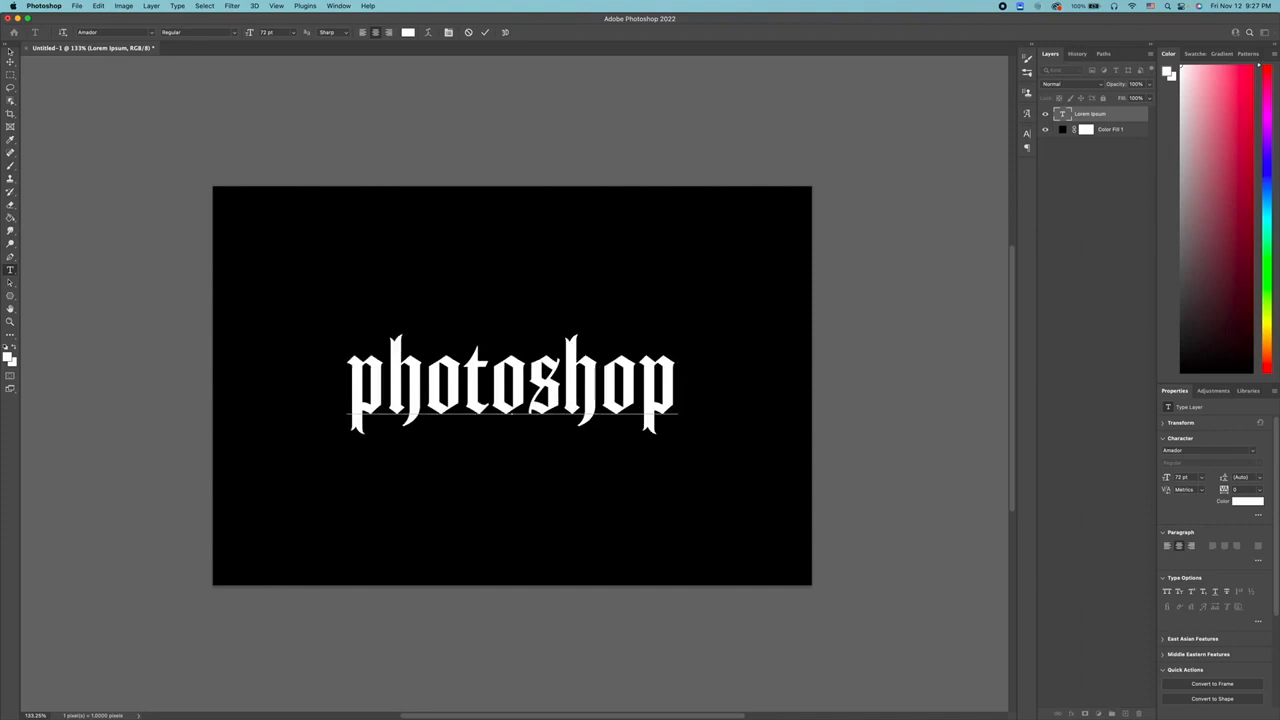
{"action": "left_click", "coordinate": [10, 61]}
{"action": "mouse_move", "coordinate": [504, 381]}
{"action": "left_mouse_down"}
{"action": "mouse_move", "coordinate": [516, 387]}
{"action": "mouse_move", "coordinate": [509, 377]}
{"action": "left_mouse_up"}
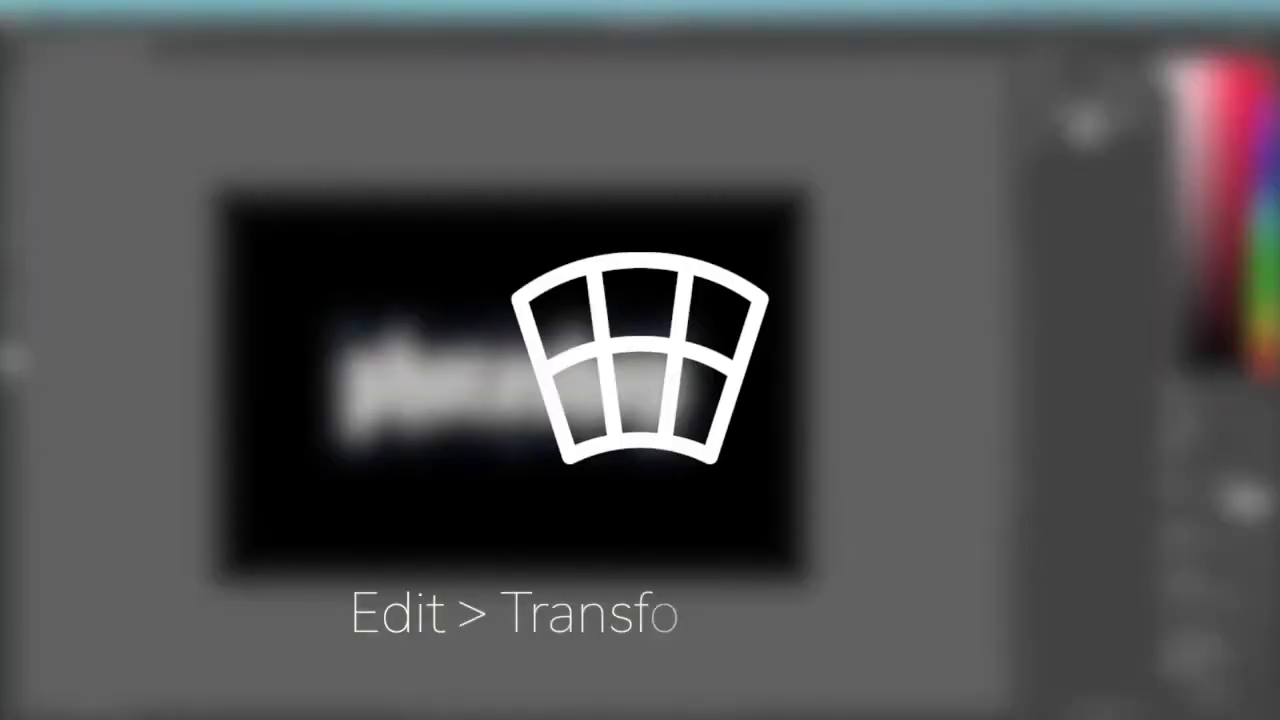
Convert the "photoshop" text layer to a smart object.
{"action": "right_click", "coordinate": [1079, 120]}
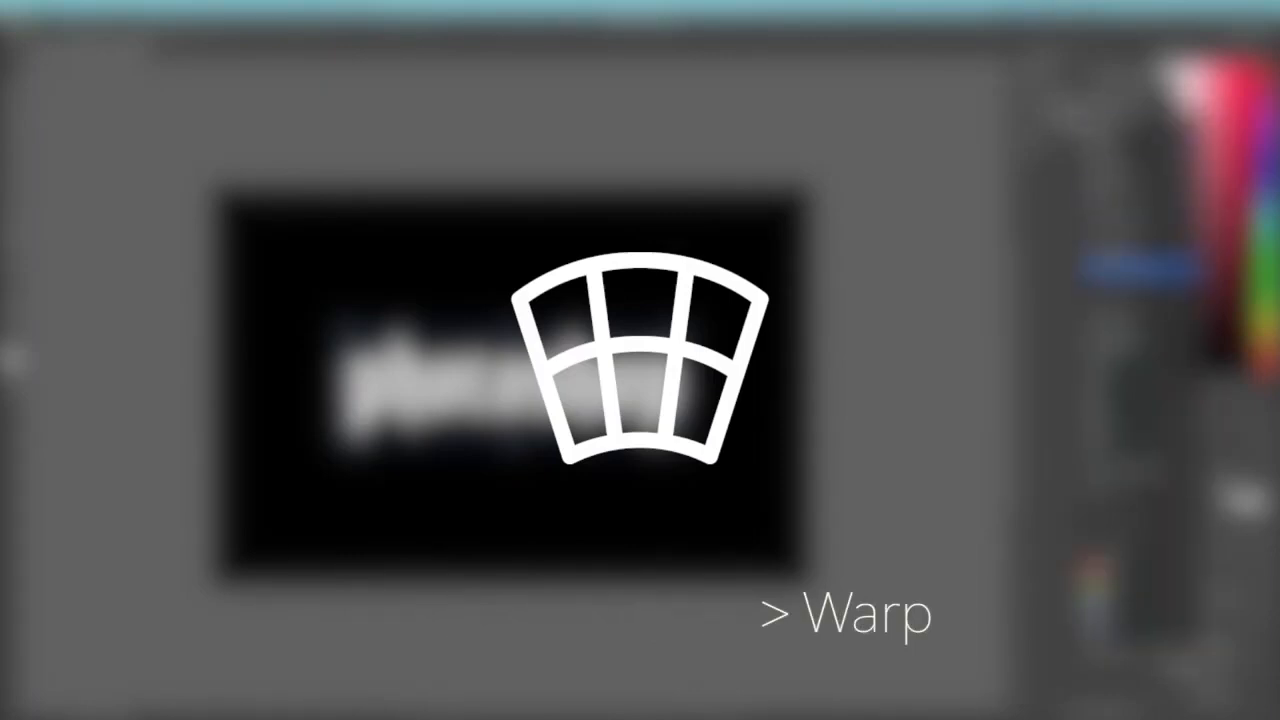
{"action": "left_click", "coordinate": [1130, 268]}
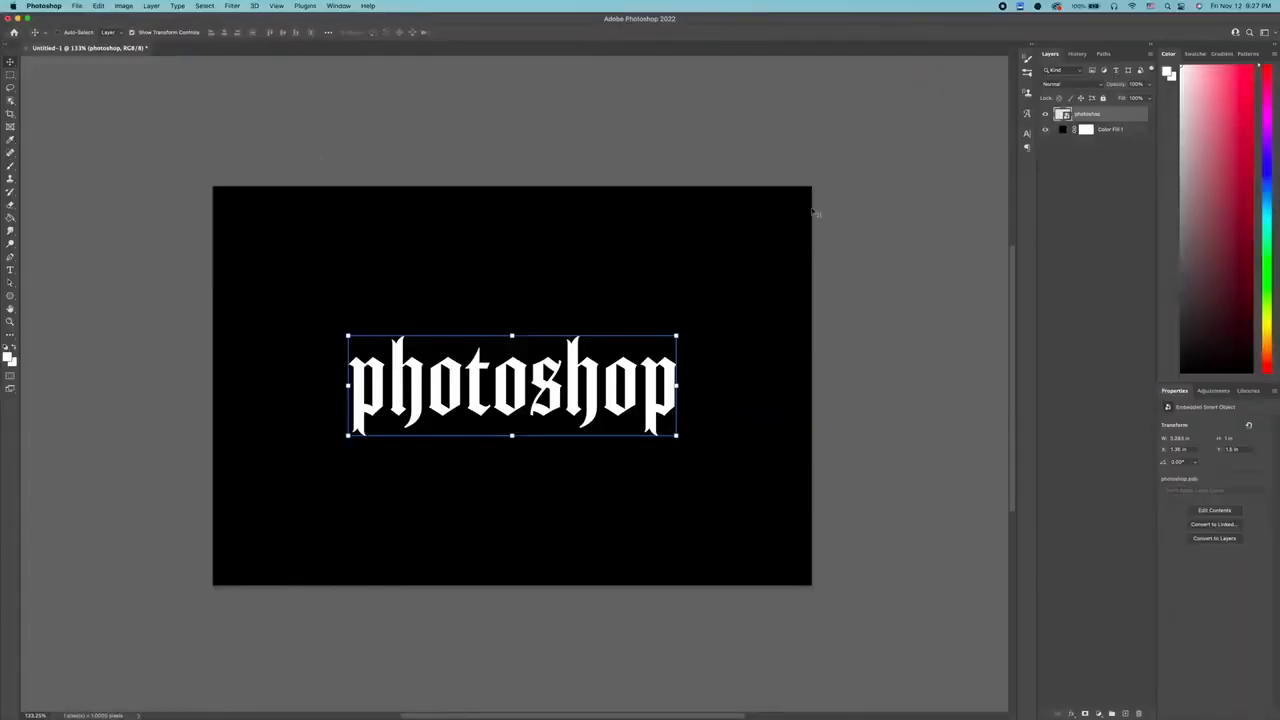
{"action": "right_click", "coordinate": [1081, 119]}
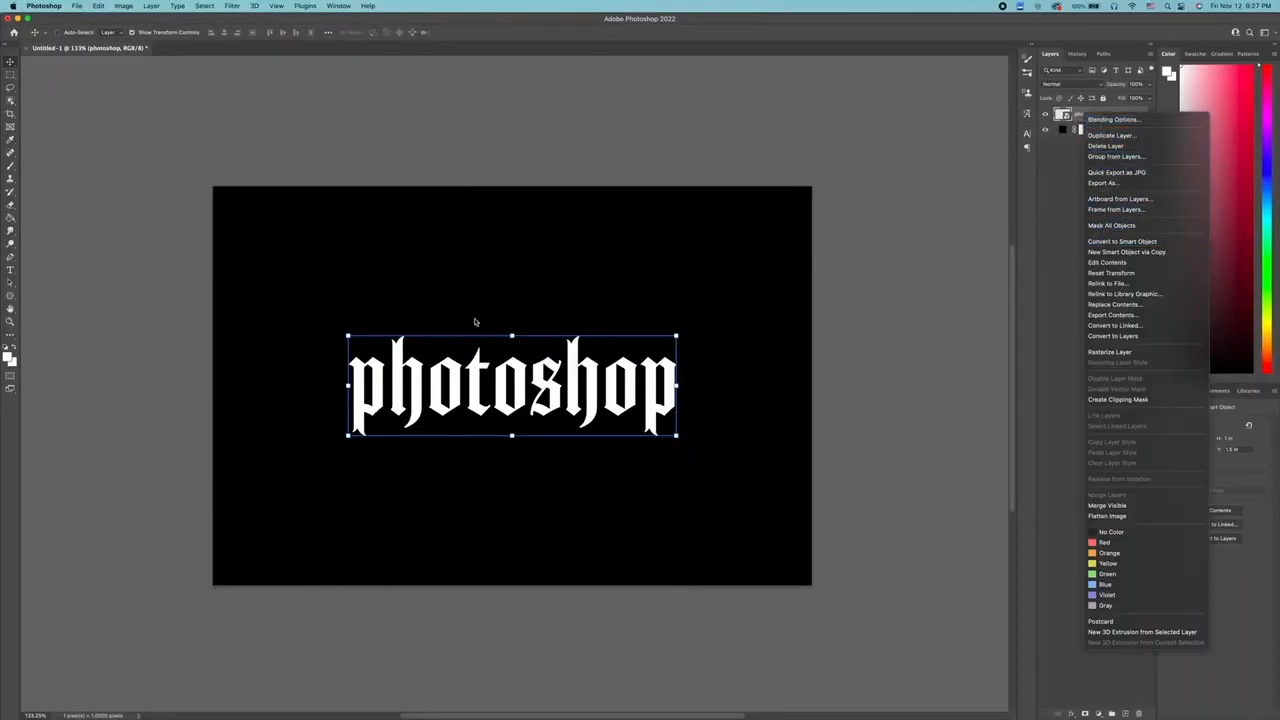
{"action": "left_click", "coordinate": [396, 296]}
Warp the "photoshop" smart object into an upward arch with a preset warp style and commit the transform.
{"action": "left_click", "coordinate": [98, 6]}
{"action": "left_click", "coordinate": [125, 213]}
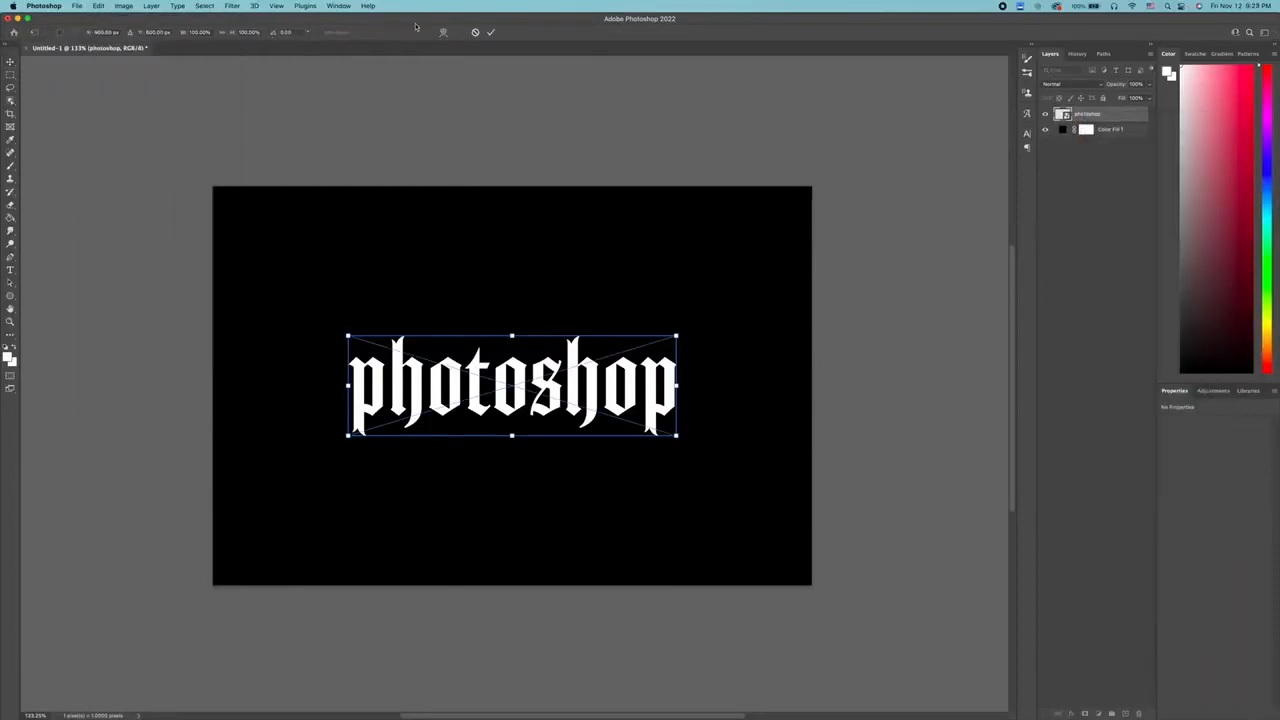
{"action": "left_click", "coordinate": [448, 33]}
{"action": "left_click", "coordinate": [247, 33]}
{"action": "left_click", "coordinate": [242, 87]}
{"action": "mouse_move", "coordinate": [512, 268]}
{"action": "left_mouse_down"}
{"action": "mouse_move", "coordinate": [512, 317]}
{"action": "mouse_move", "coordinate": [512, 291]}
{"action": "left_mouse_up"}
{"action": "key", "text": "Return"}
{"action": "left_click", "coordinate": [98, 7]}
{"action": "left_click", "coordinate": [125, 213]}
{"action": "left_click", "coordinate": [446, 32]}
{"action": "left_click", "coordinate": [247, 33]}
{"action": "left_click", "coordinate": [242, 77]}
{"action": "left_click", "coordinate": [490, 31]}
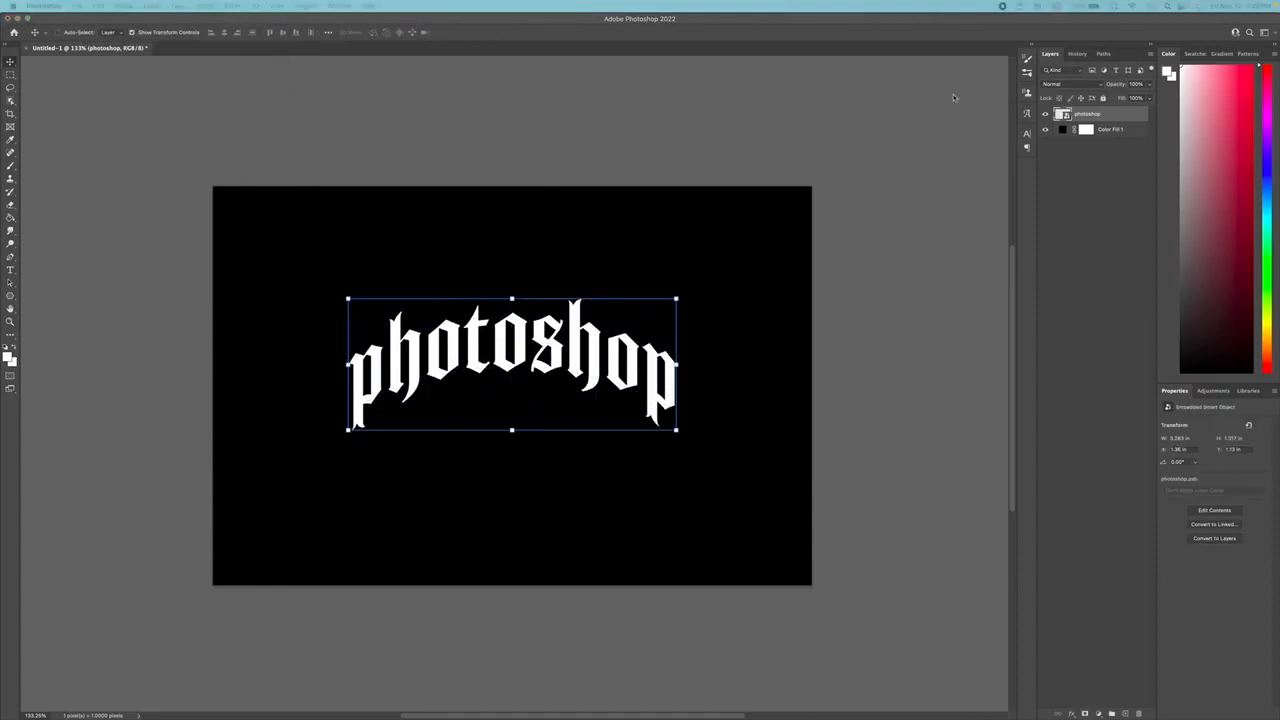
Enable a smooth inner Bevel & Emboss on the photoshop layer with 1000% depth, 30 px size and 5 px soften.
{"action": "right_click", "coordinate": [1080, 117]}
{"action": "left_click", "coordinate": [1096, 120]}
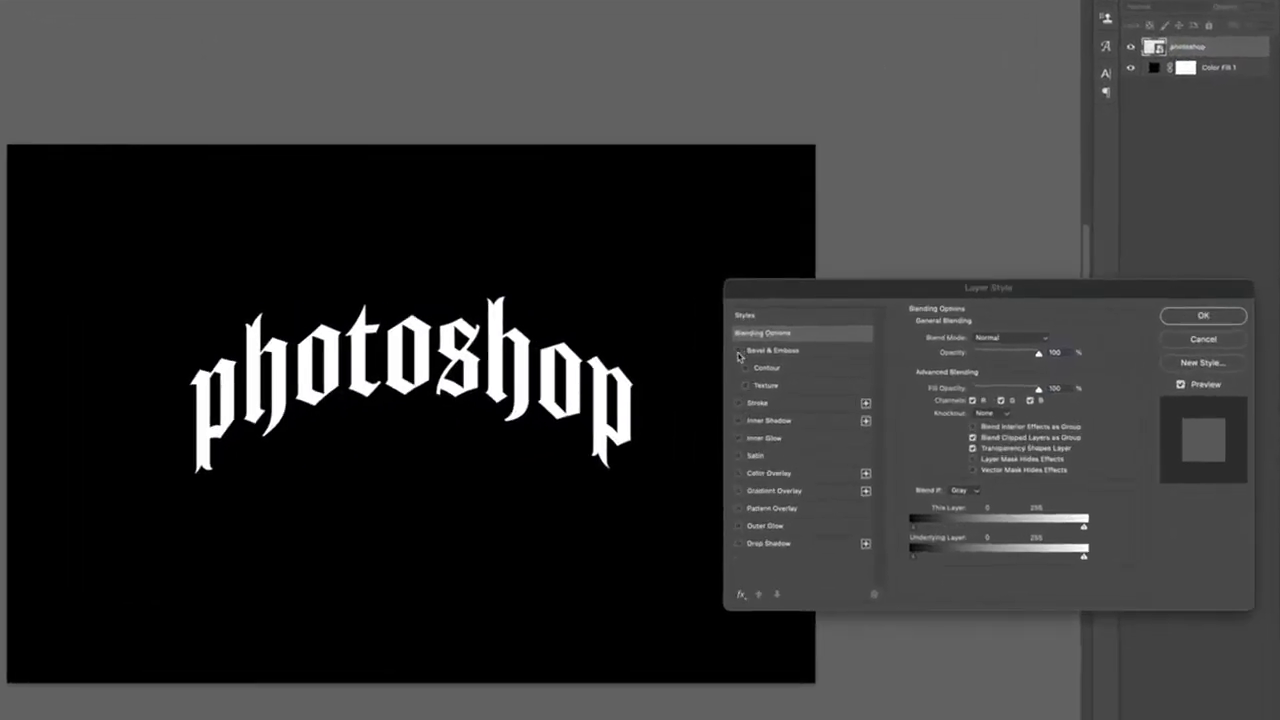
{"action": "left_click", "coordinate": [757, 340]}
{"action": "left_click", "coordinate": [768, 354]}
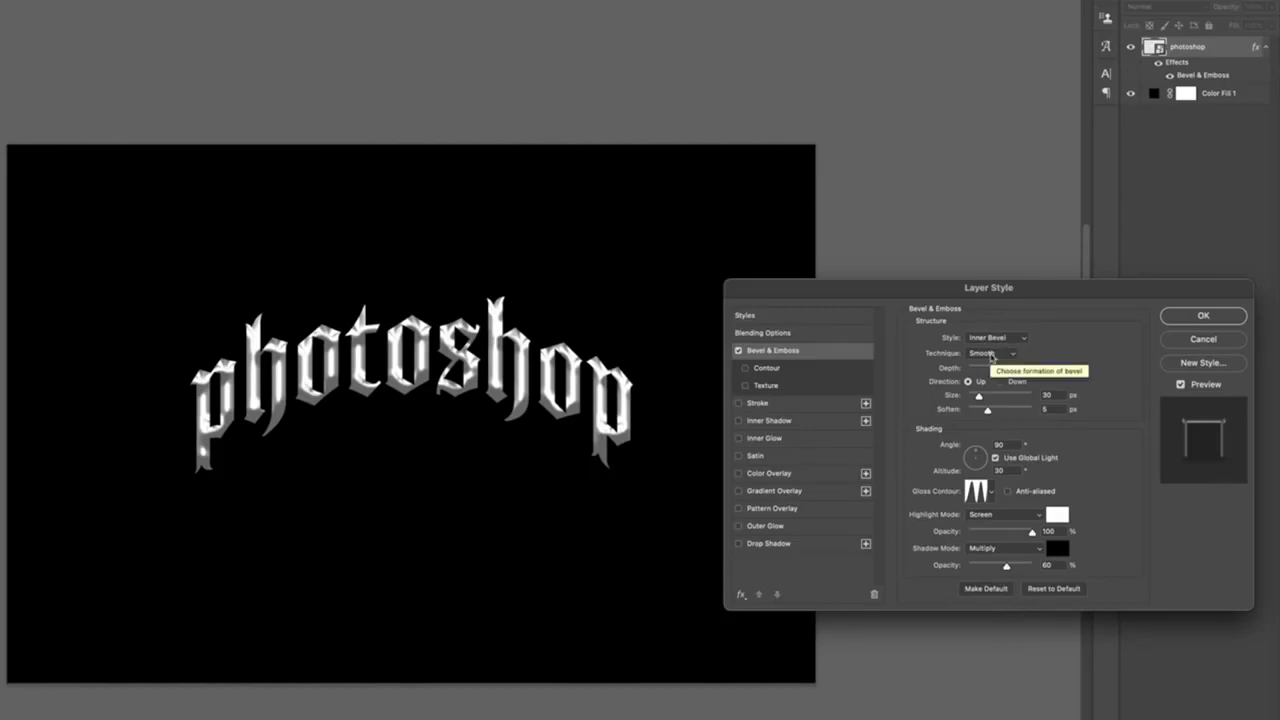
{"action": "mouse_move", "coordinate": [1032, 368]}
{"action": "left_mouse_down"}
{"action": "mouse_move", "coordinate": [970, 366]}
{"action": "mouse_move", "coordinate": [1032, 368]}
{"action": "left_mouse_up"}
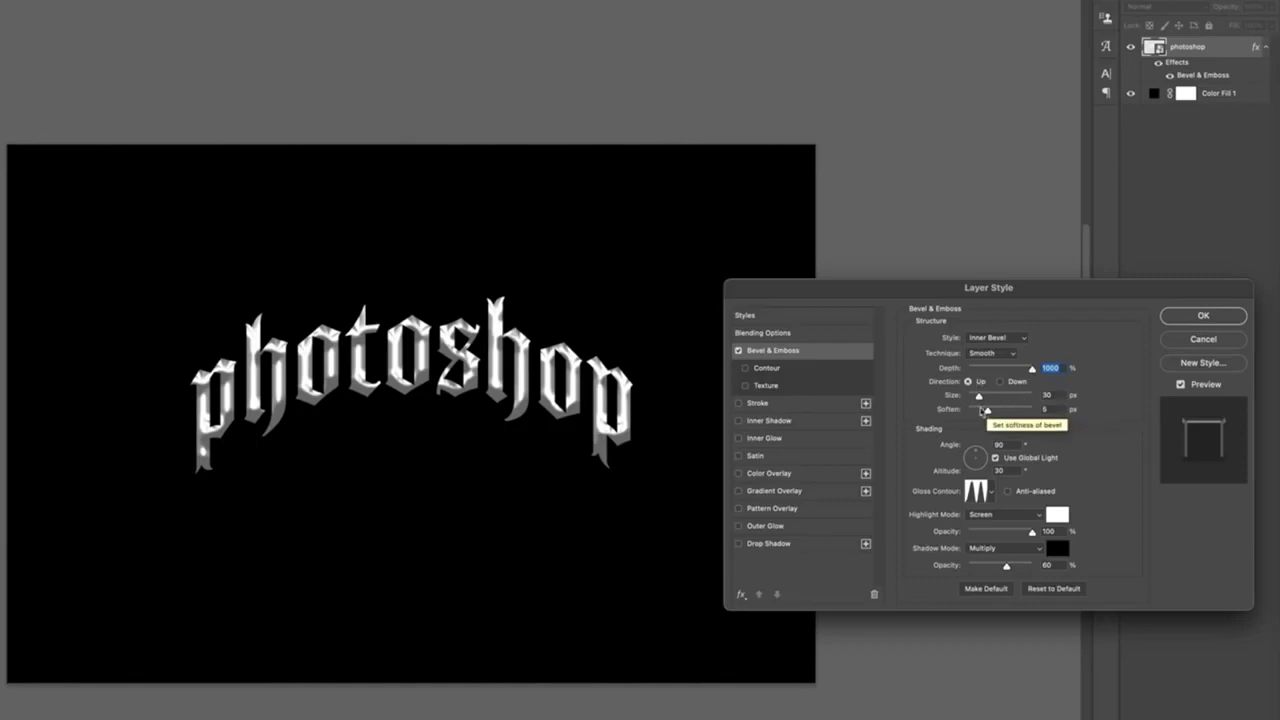
{"action": "left_click", "coordinate": [986, 410]}
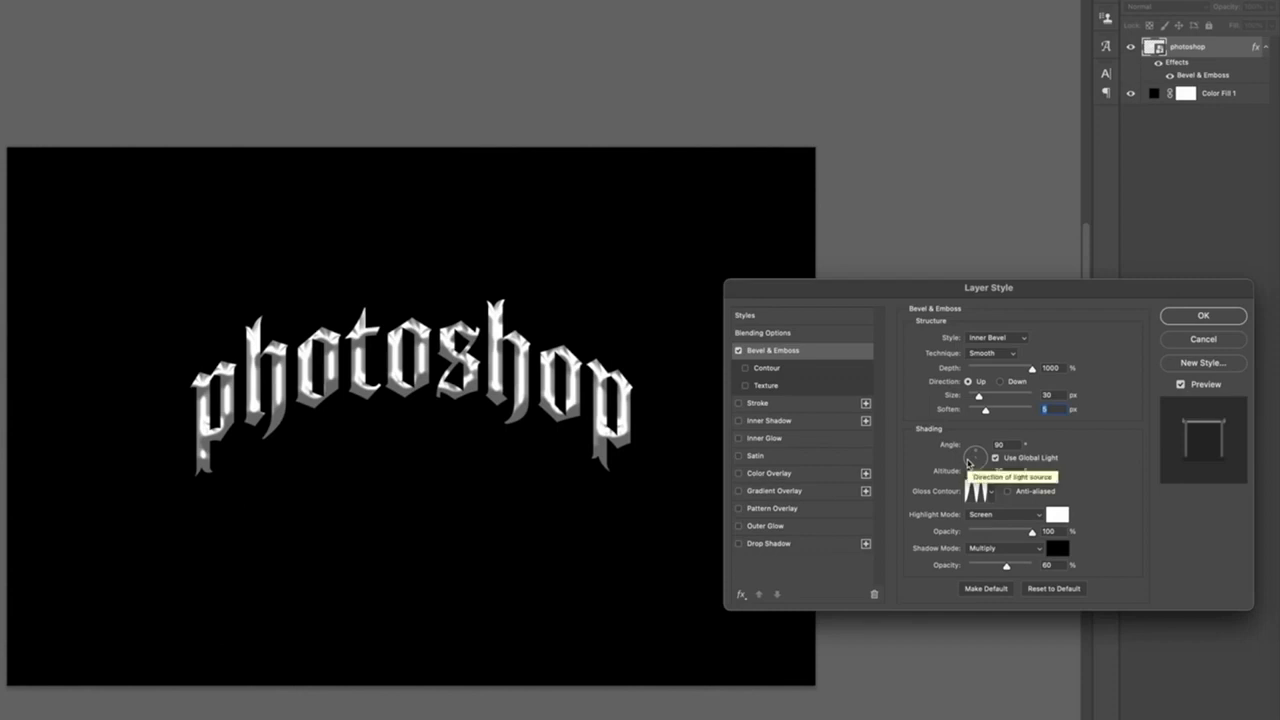
Try several gloss contours for the bevel and choose the multi-peaked one, keeping the highlight mode on Screen.
{"action": "left_click", "coordinate": [991, 492]}
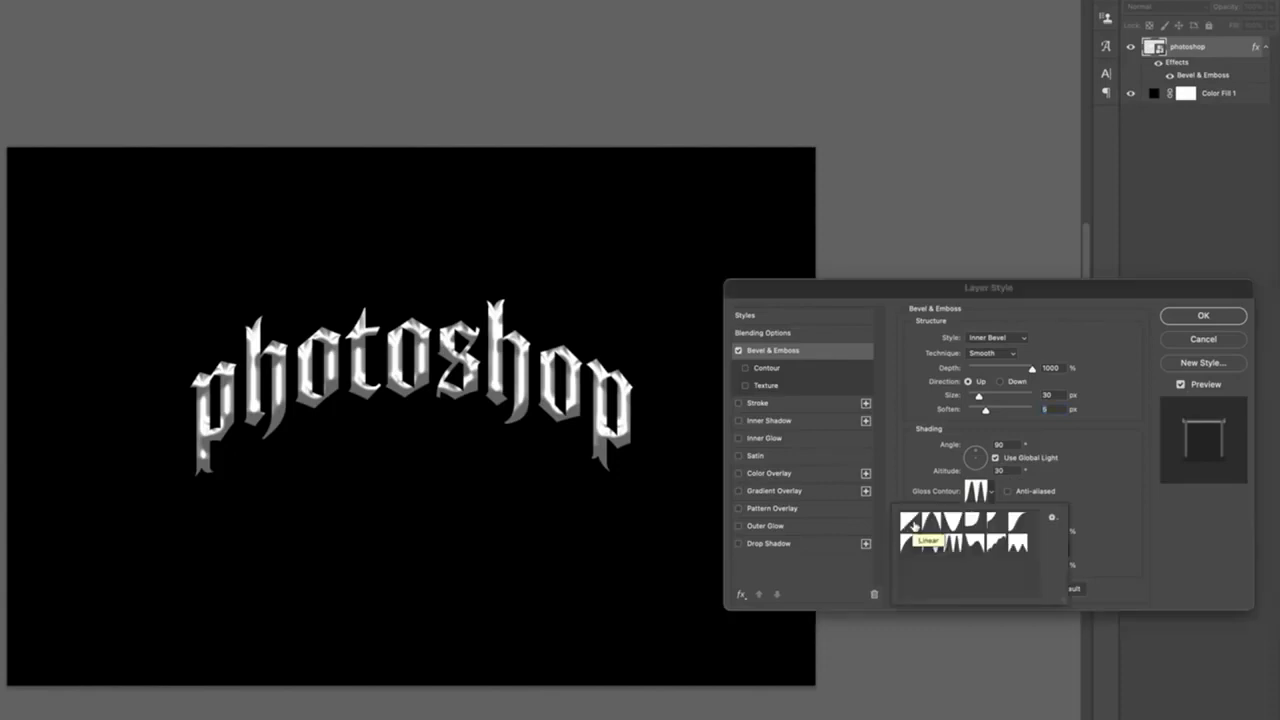
{"action": "left_click", "coordinate": [913, 526]}
{"action": "left_click", "coordinate": [936, 527]}
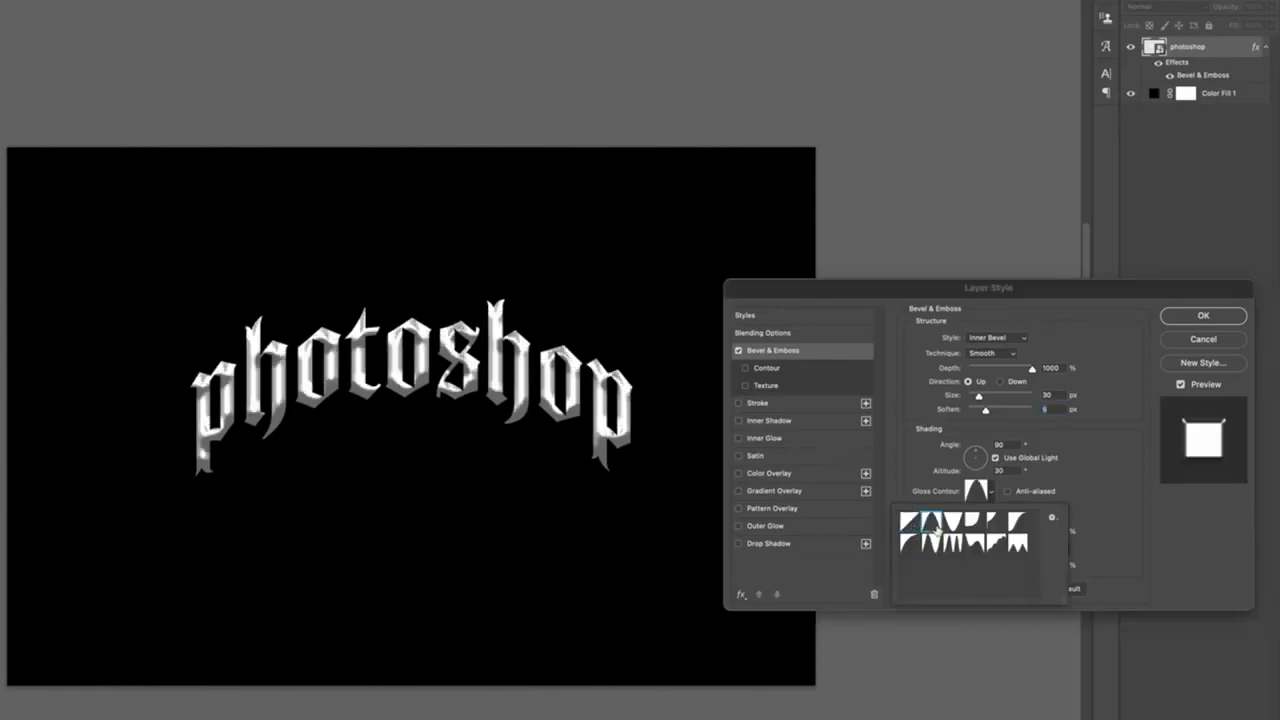
{"action": "left_click", "coordinate": [931, 547]}
{"action": "double_click", "coordinate": [954, 548]}
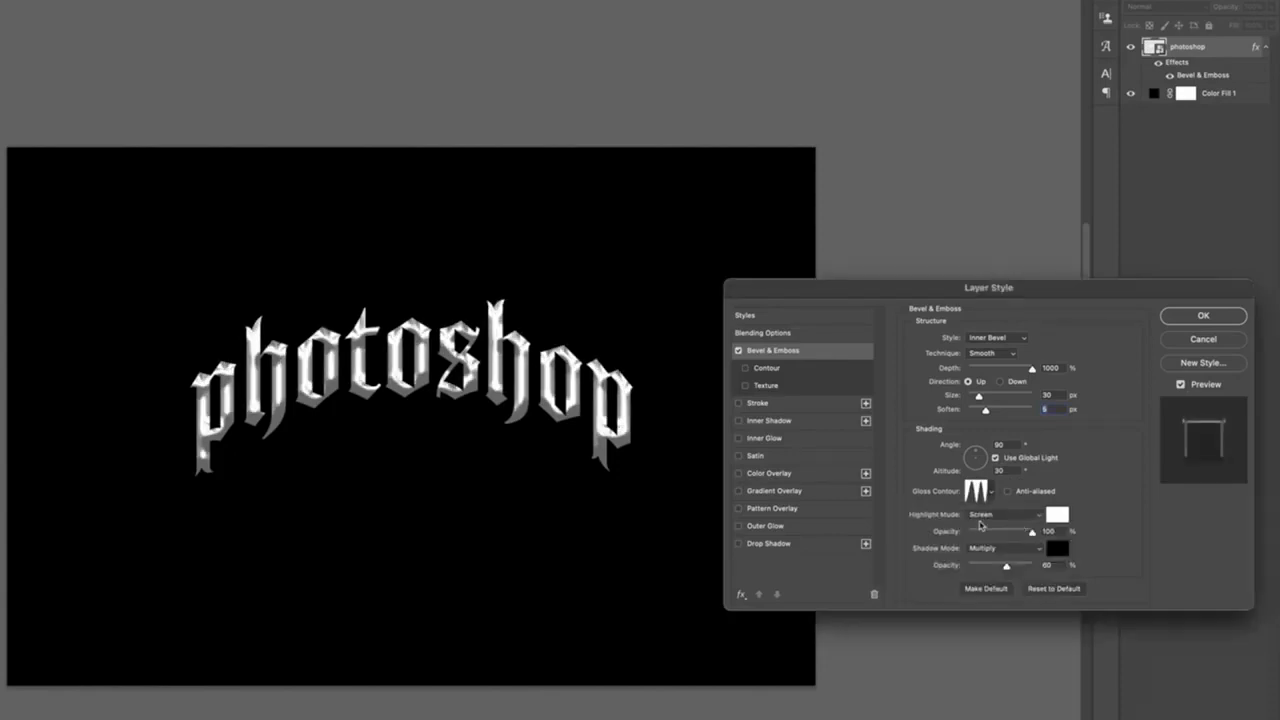
{"action": "left_click", "coordinate": [988, 516]}
{"action": "left_click", "coordinate": [988, 516]}
Enable a black Multiply inner shadow with its size set to 15 px and apply the layer style.
{"action": "left_click", "coordinate": [740, 422]}
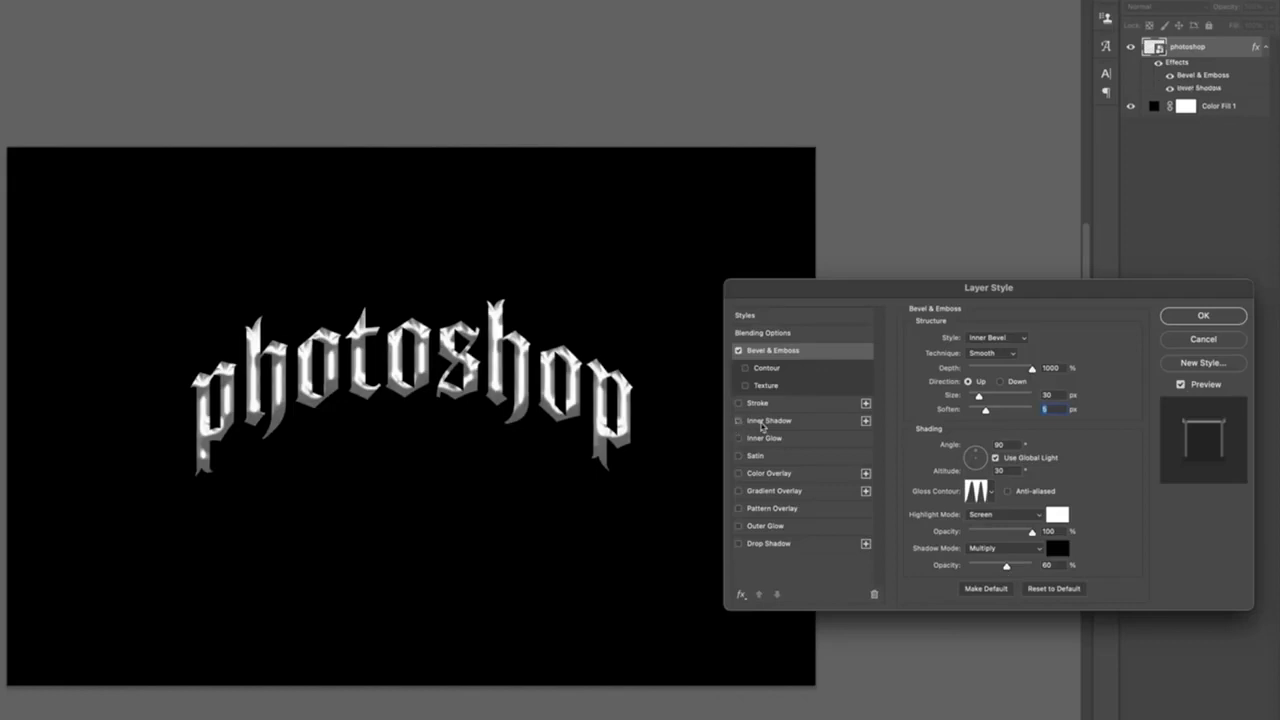
{"action": "left_click", "coordinate": [762, 424]}
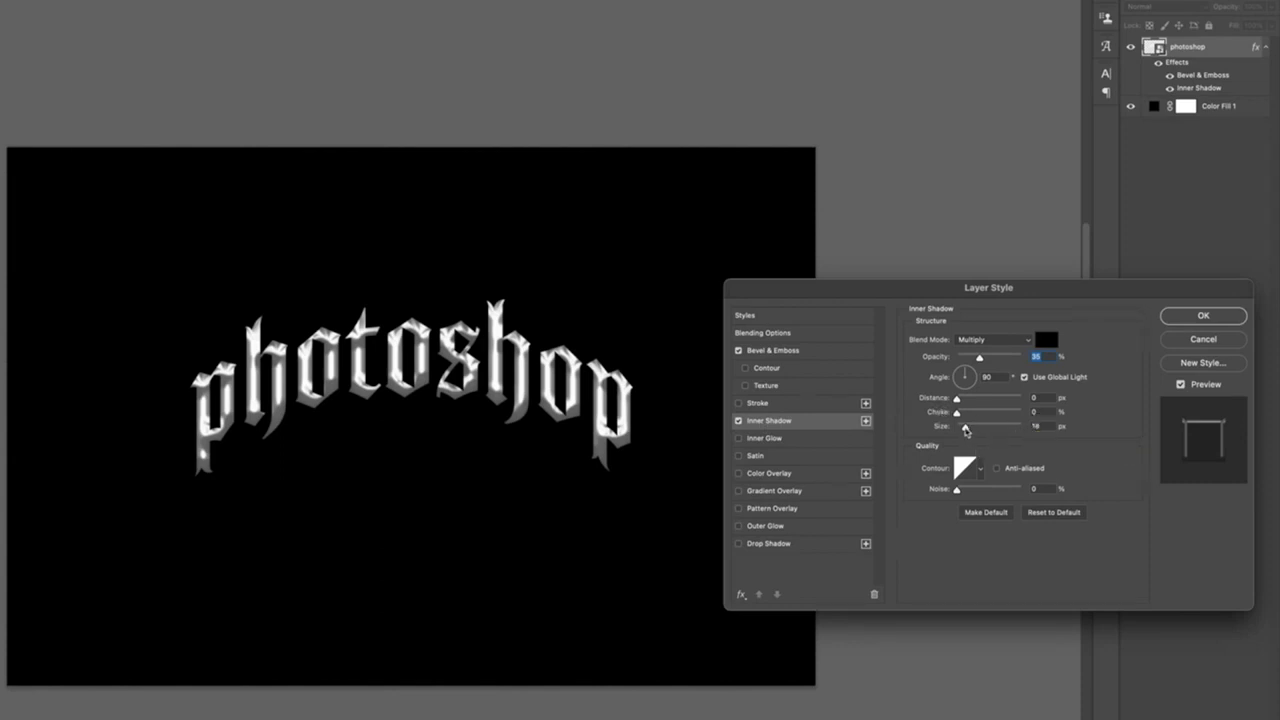
{"action": "left_click_drag", "start_coordinate": [966, 432], "coordinate": [963, 432]}
{"action": "type", "text": "15"}
{"action": "left_click", "coordinate": [1202, 316]}
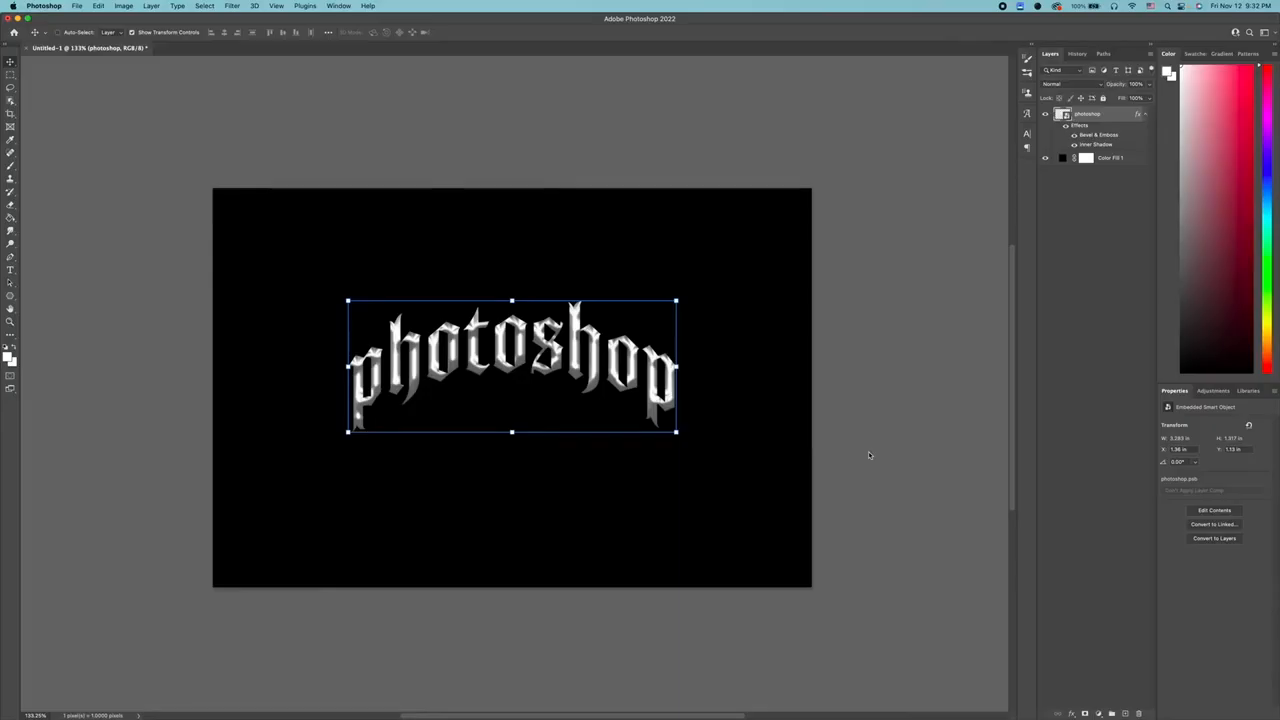
Create a layer group named TEXT and move the photoshop layer into it.
{"action": "left_click", "coordinate": [1110, 713]}
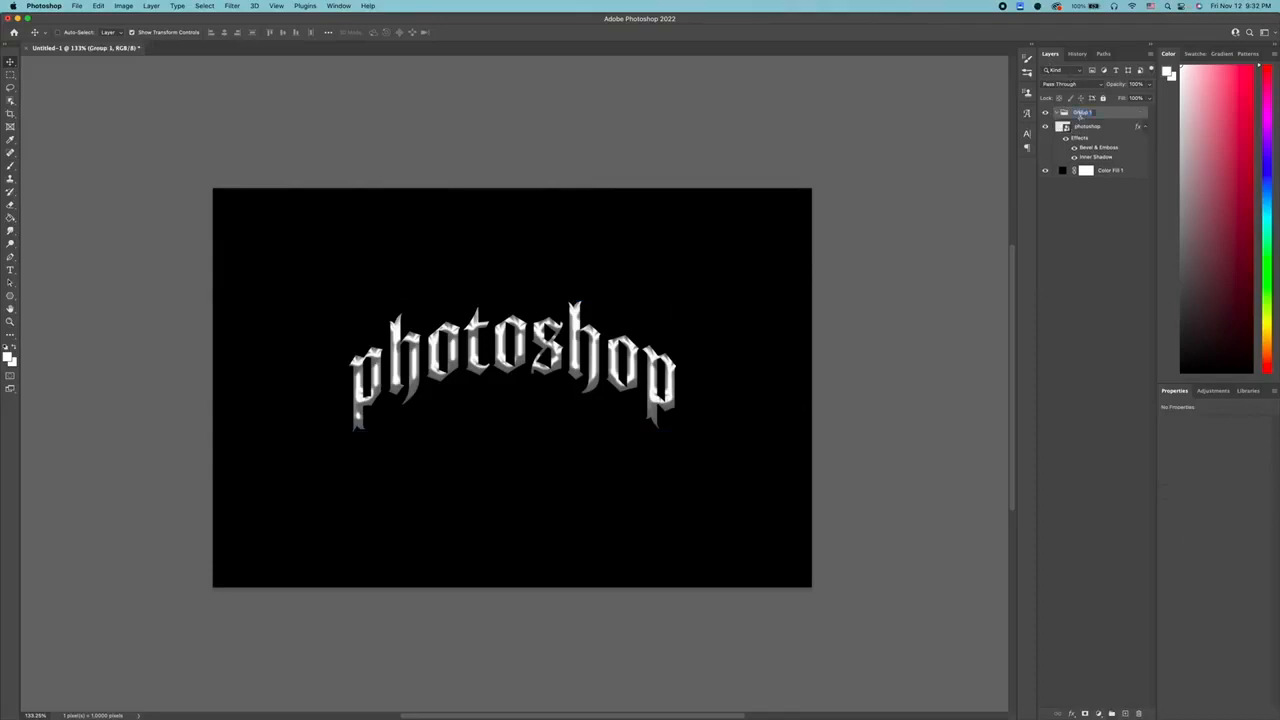
{"action": "type", "text": "Ti"}
{"action": "key", "text": "Return"}
{"action": "left_click", "coordinate": [1100, 126]}
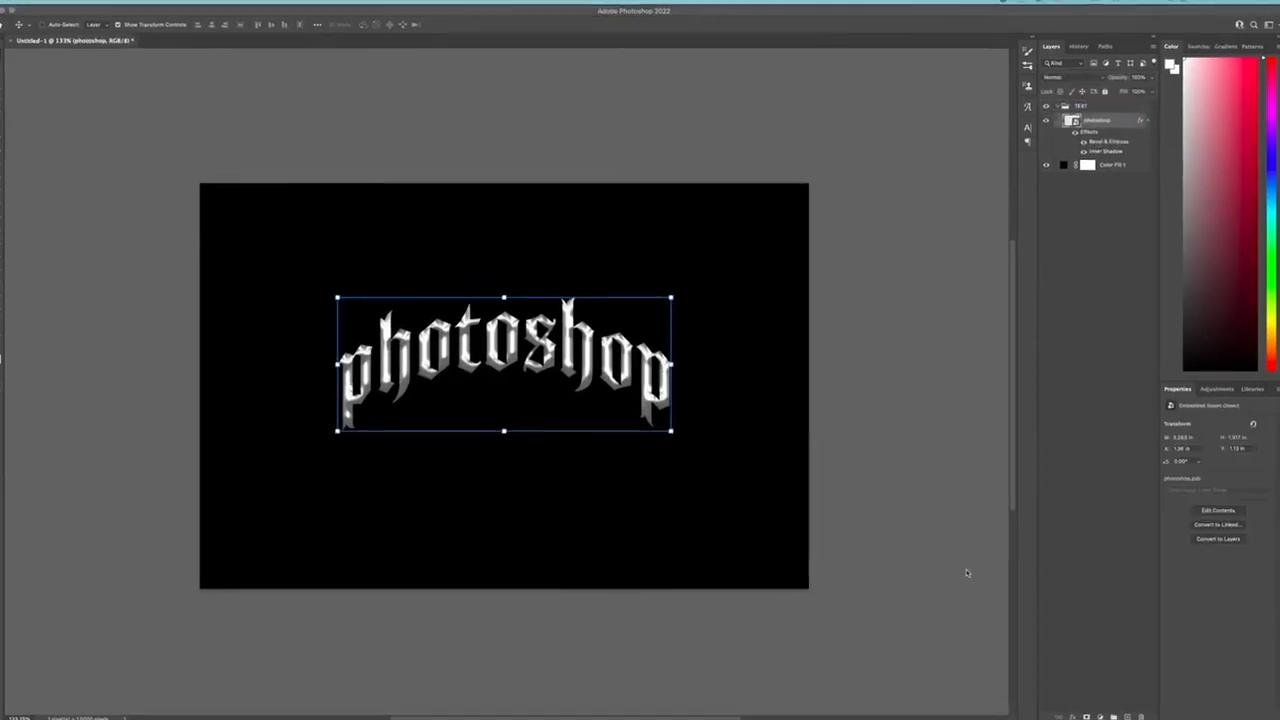
Add a Curves adjustment layer above the TEXT group, clip it to the group and collapse the group.
{"action": "left_click", "coordinate": [1213, 390]}
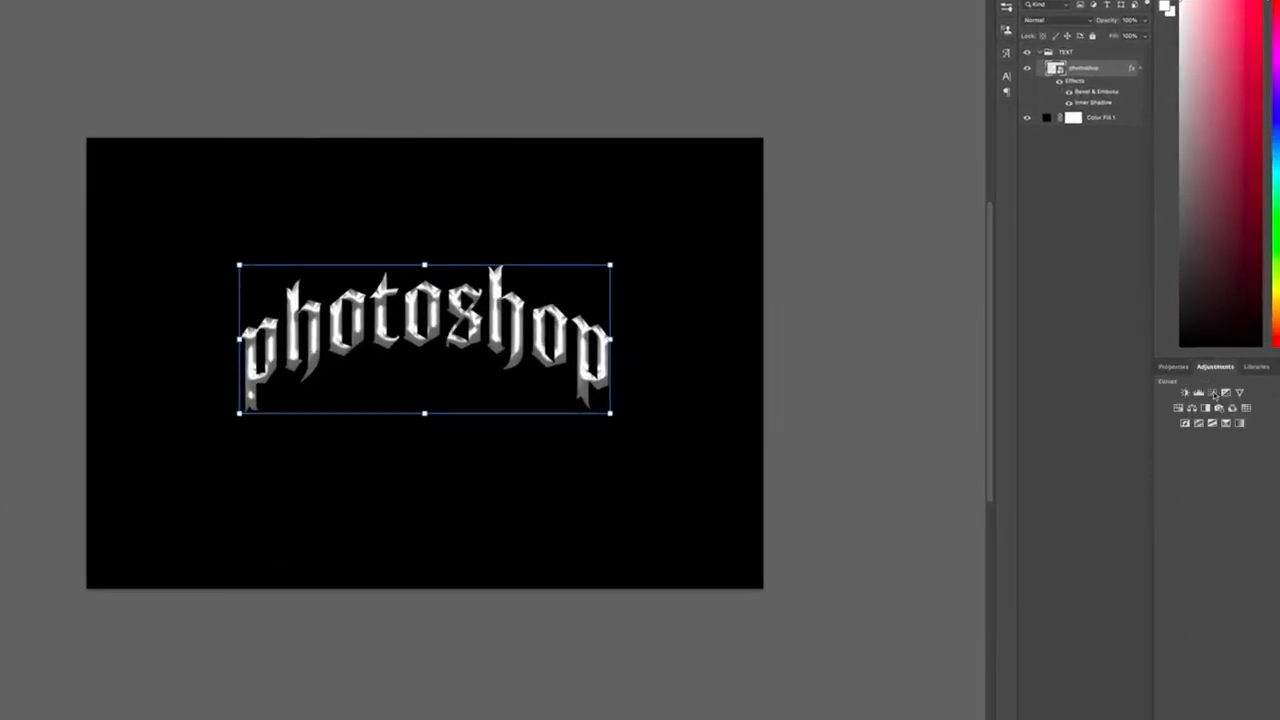
{"action": "left_click", "coordinate": [1213, 393]}
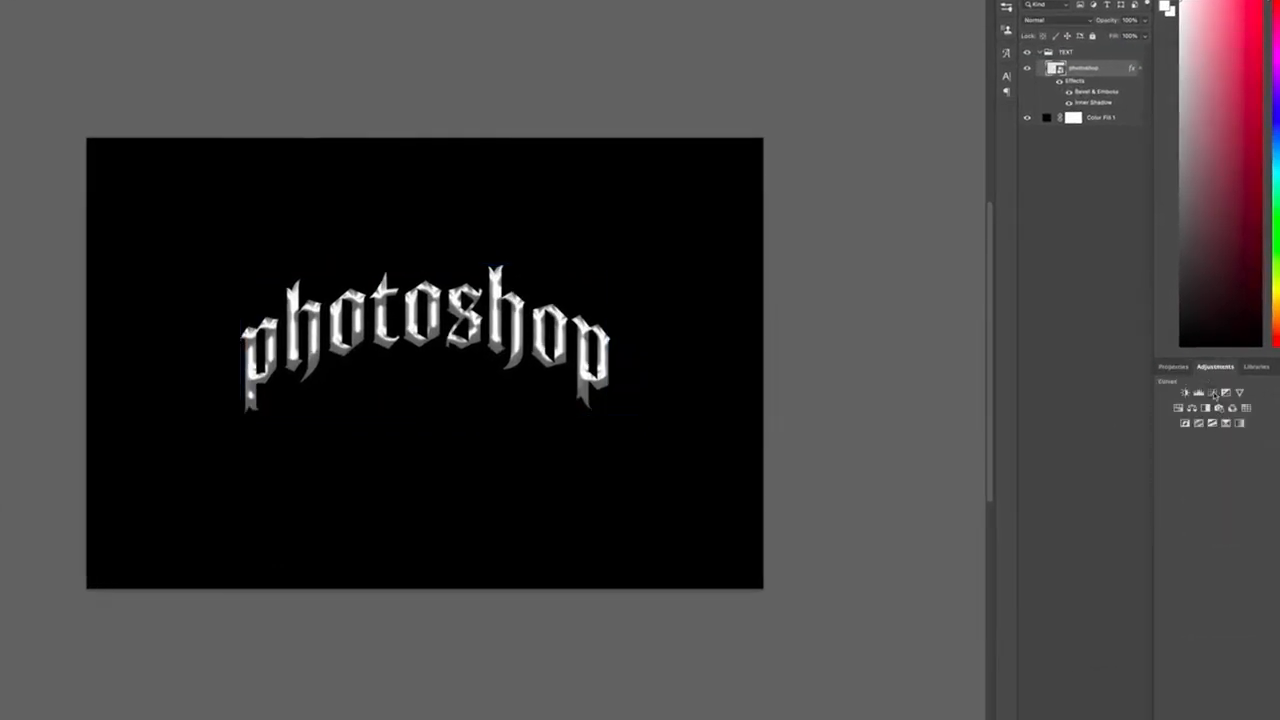
{"action": "left_click_drag", "start_coordinate": [1101, 68], "coordinate": [1102, 50]}
{"action": "right_click", "coordinate": [1105, 52]}
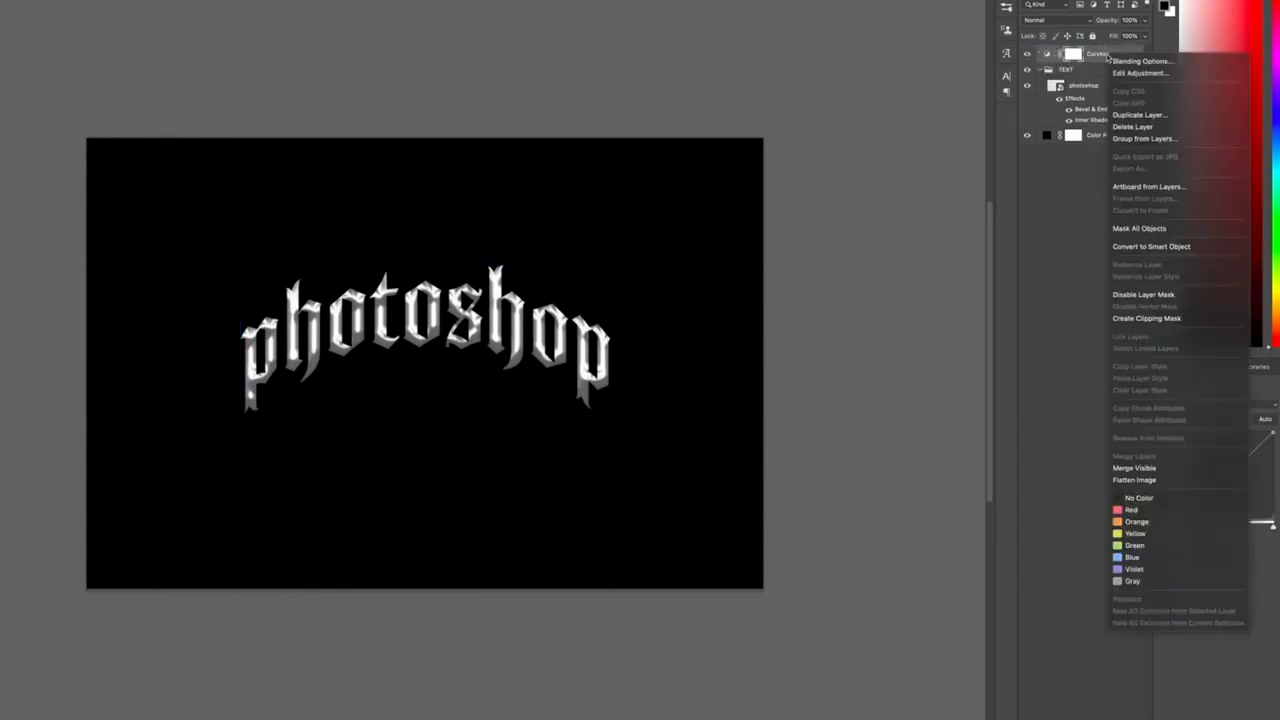
{"action": "left_click", "coordinate": [1156, 319]}
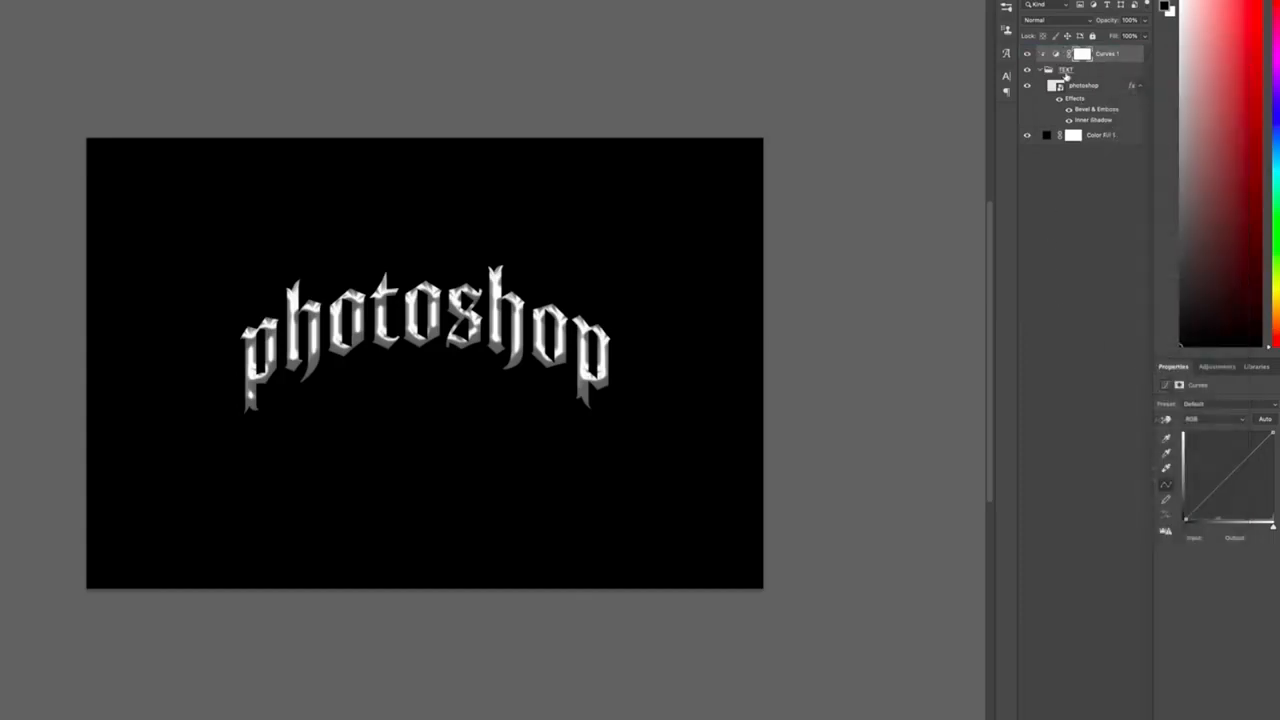
{"action": "left_click", "coordinate": [1042, 71]}
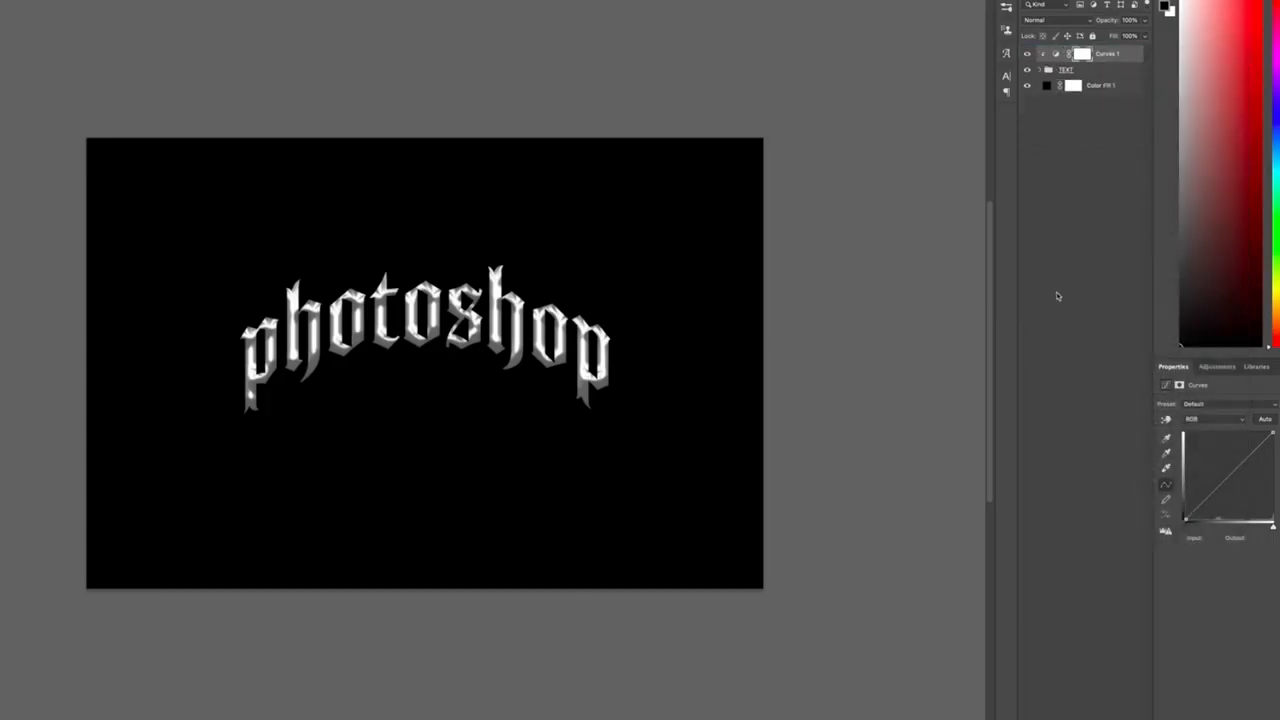
Shape the RGB curve into a wave with three high peaks and three low valleys for a chrome look.
{"action": "left_click_drag", "start_coordinate": [1198, 508], "coordinate": [1231, 508]}
{"action": "left_click_drag", "start_coordinate": [1240, 516], "coordinate": [1237, 451]}
{"action": "left_click_drag", "start_coordinate": [1250, 434], "coordinate": [1249, 507]}
{"action": "mouse_move", "coordinate": [1196, 446]}
{"action": "left_mouse_down"}
{"action": "mouse_move", "coordinate": [1219, 456]}
{"action": "mouse_move", "coordinate": [1217, 470]}
{"action": "left_mouse_up"}
{"action": "mouse_move", "coordinate": [1212, 504]}
{"action": "left_mouse_down"}
{"action": "mouse_move", "coordinate": [1257, 477]}
{"action": "mouse_move", "coordinate": [1253, 502]}
{"action": "left_mouse_up"}
{"action": "left_click_drag", "start_coordinate": [1237, 451], "coordinate": [1220, 450]}
{"action": "left_click_drag", "start_coordinate": [1213, 501], "coordinate": [1209, 507]}
{"action": "left_click_drag", "start_coordinate": [1200, 446], "coordinate": [1196, 447]}
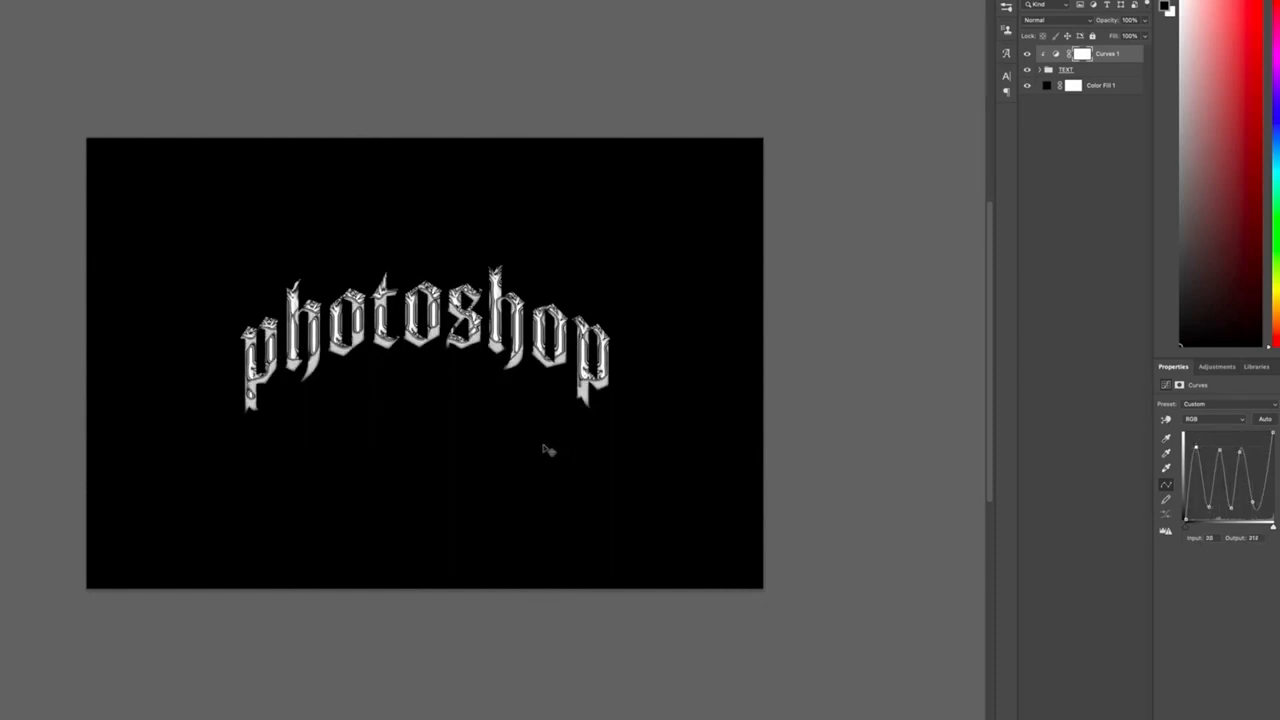
Add a black-to-white Gradient Map adjustment layer above the Curves layer and clip it to the TEXT group.
{"action": "left_click", "coordinate": [1216, 367]}
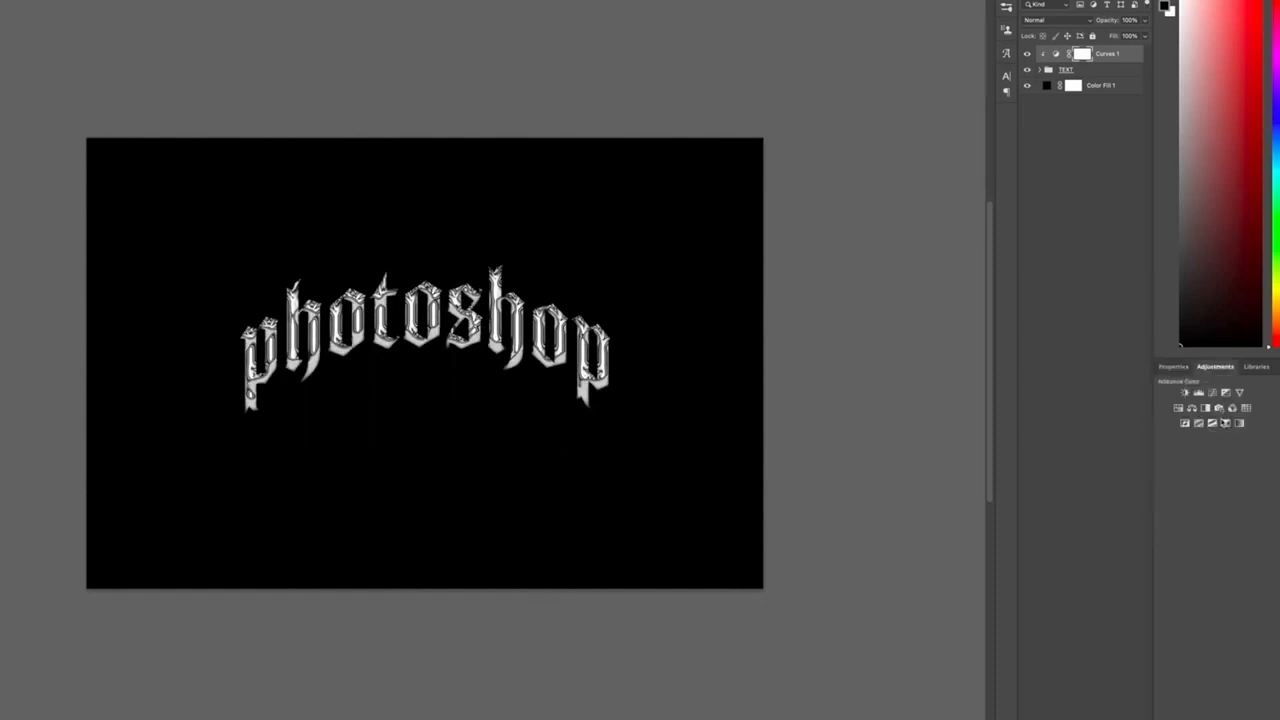
{"action": "left_click", "coordinate": [1244, 423]}
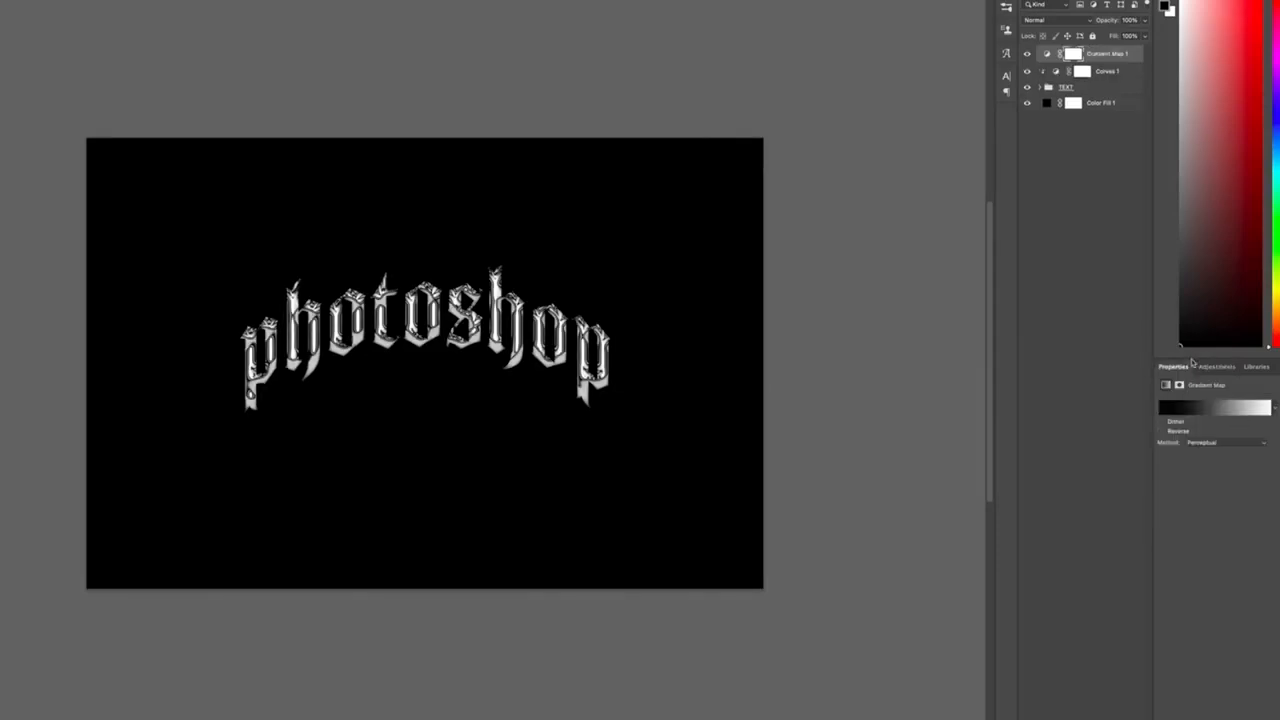
{"action": "right_click", "coordinate": [1100, 53]}
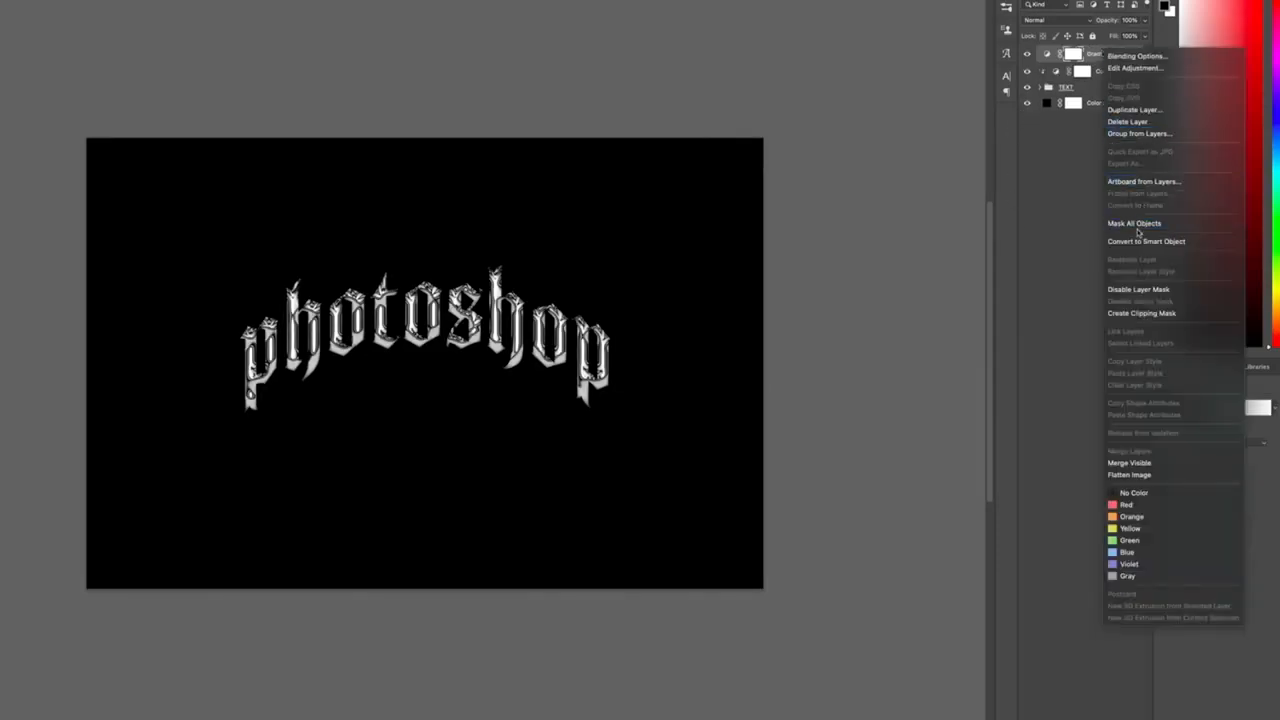
{"action": "left_click", "coordinate": [1131, 313]}
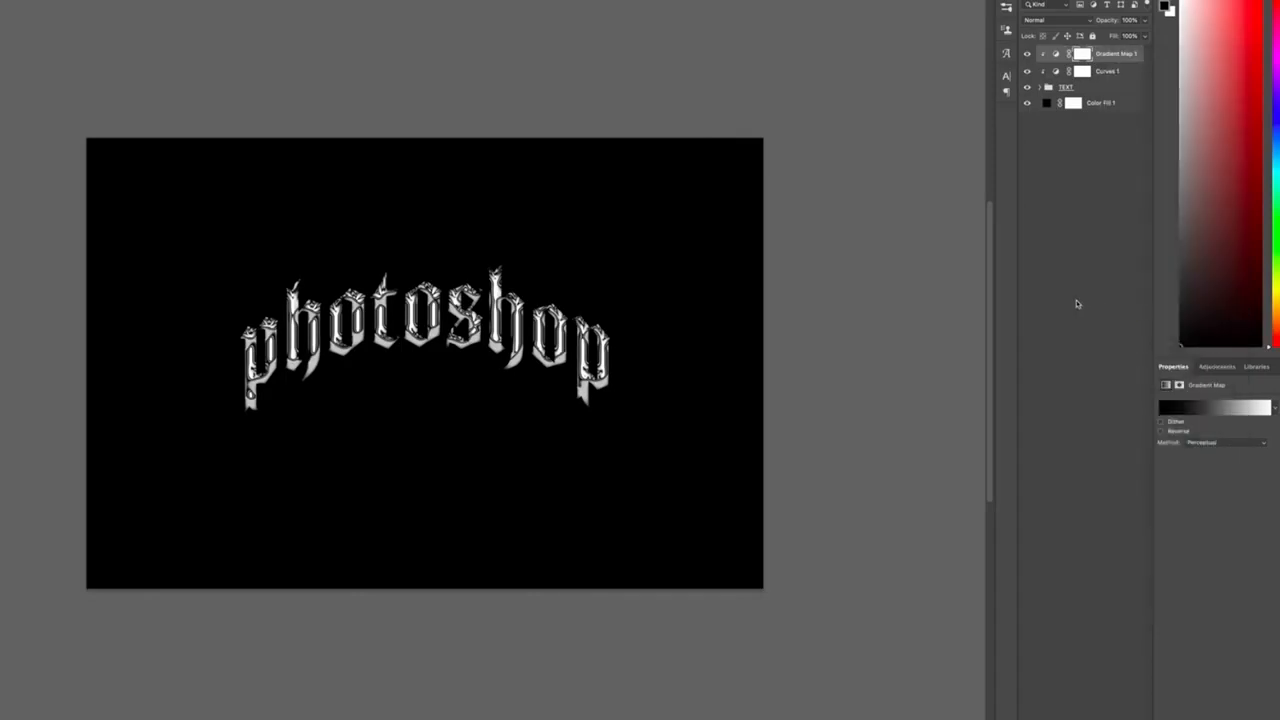
Recolour the gradient map to run from near-black through cyan, white and blue back to dark, with 141414 as the end stop.
{"action": "left_click", "coordinate": [1214, 407]}
{"action": "left_click_drag", "start_coordinate": [44, 345], "coordinate": [684, 347]}
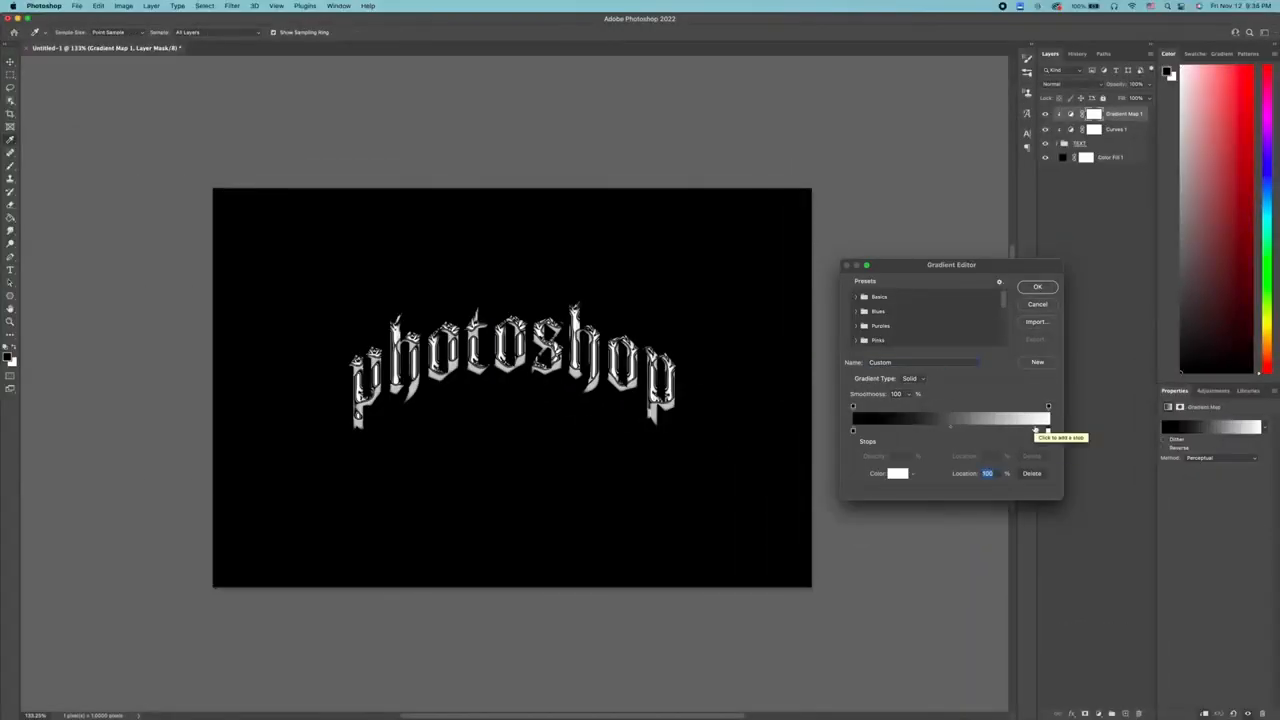
{"action": "double_click", "coordinate": [1048, 430]}
{"action": "type", "text": "141414"}
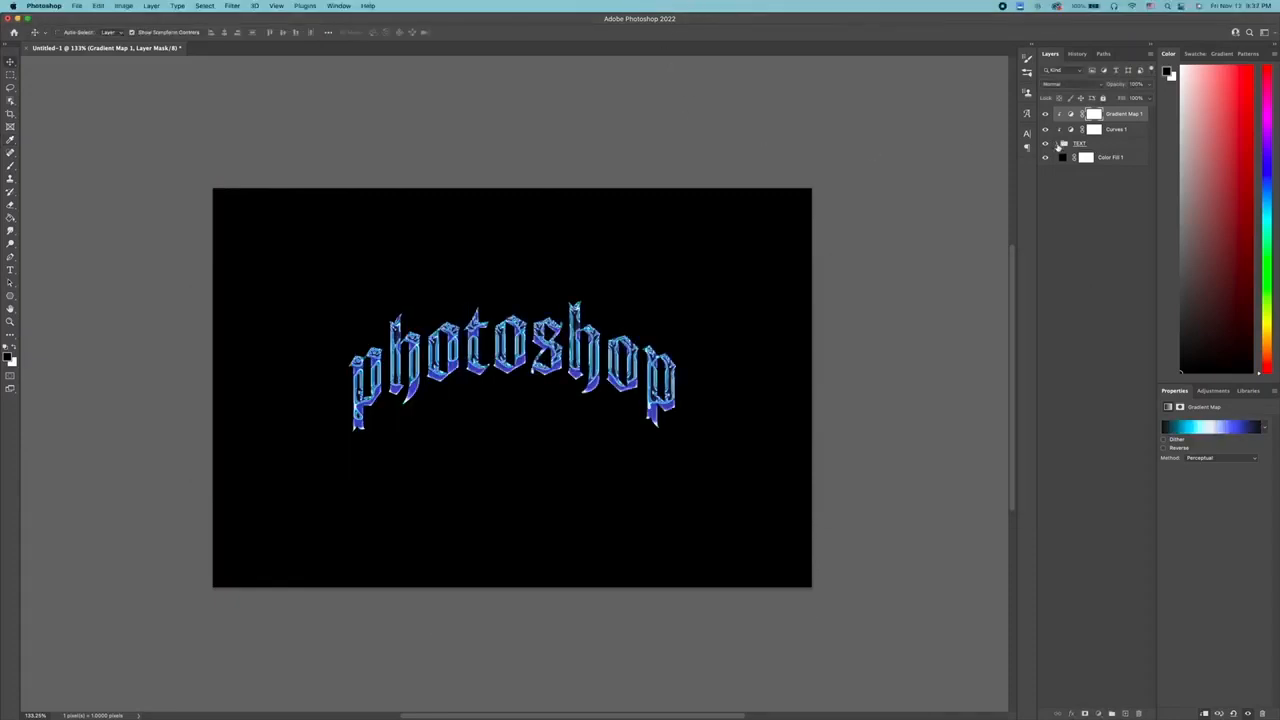
Try different light angles for the Bevel & Emboss effect of the photoshop layer inside the TEXT group.
{"action": "left_click", "coordinate": [1063, 144]}
{"action": "left_click", "coordinate": [1085, 158]}
{"action": "right_click", "coordinate": [1085, 158]}
{"action": "left_click", "coordinate": [1102, 166]}
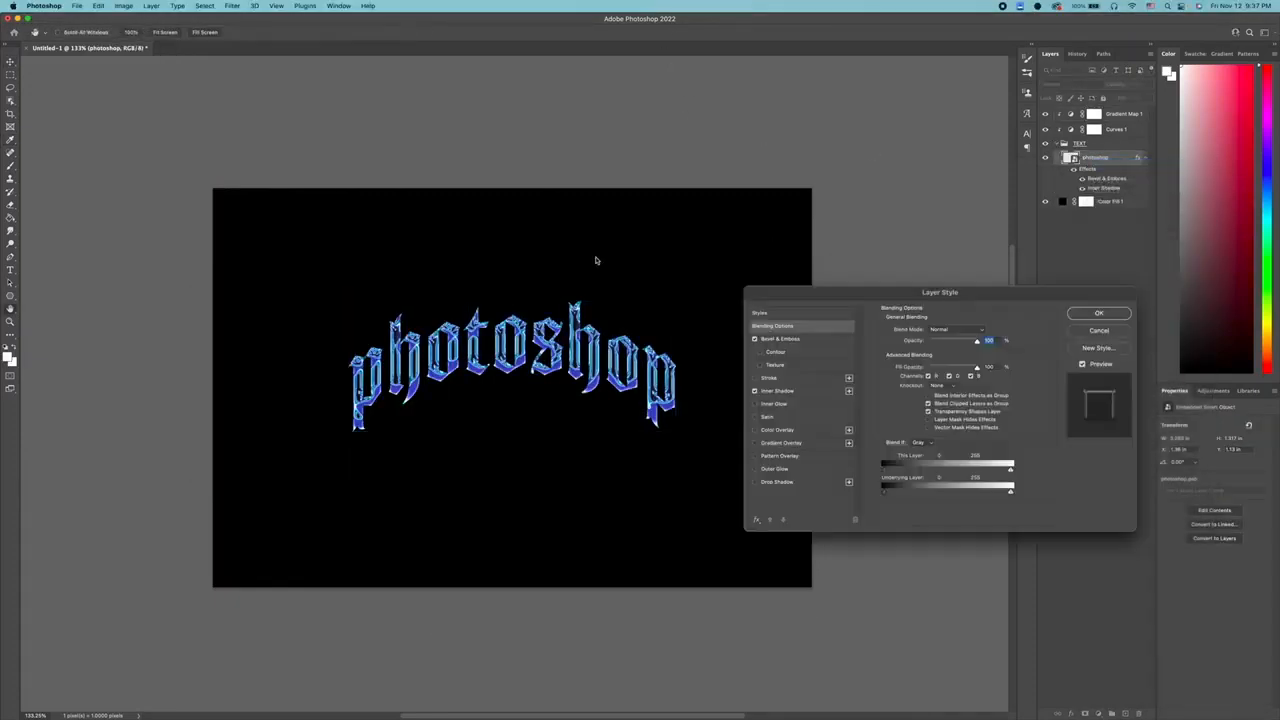
{"action": "left_click", "coordinate": [790, 341]}
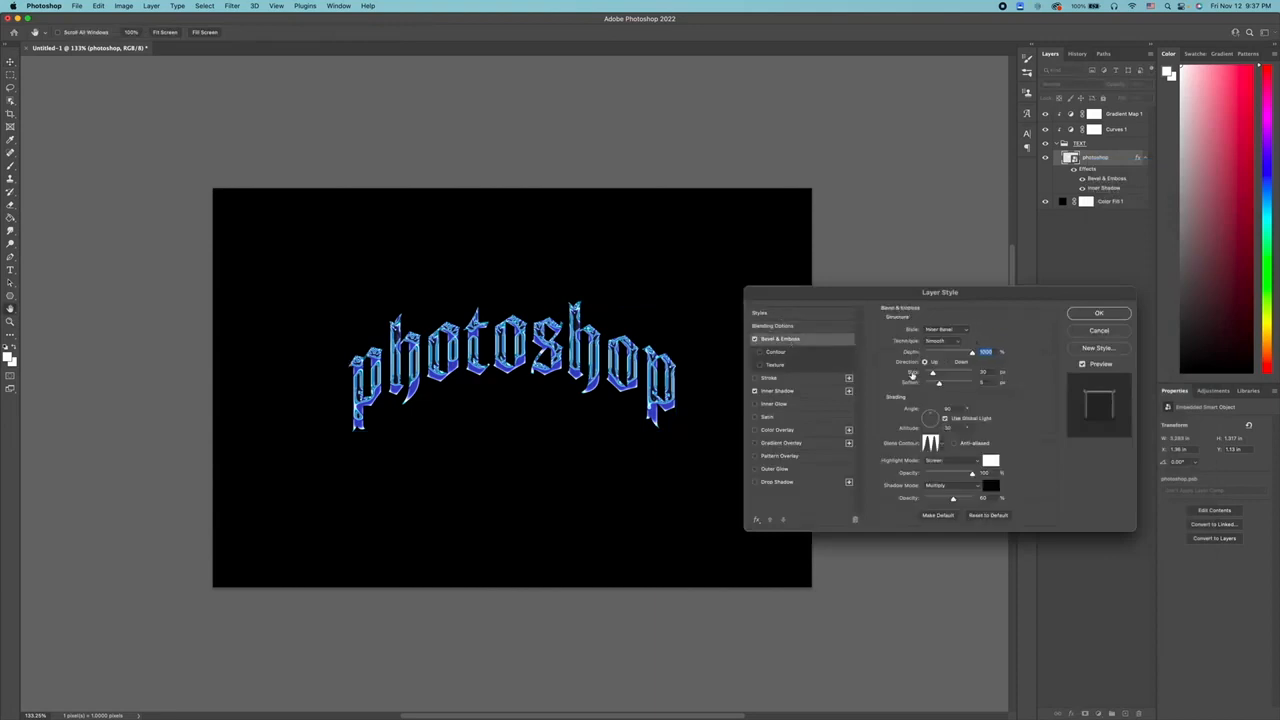
{"action": "left_click", "coordinate": [954, 409]}
{"action": "key", "text": "Up"}
{"action": "key", "text": "Up"}
{"action": "key", "text": "Up"}
{"action": "key", "text": "Up"}
{"action": "key", "text": "Up"}
{"action": "key", "text": "Up"}
{"action": "key", "text": "Up"}
{"action": "key", "text": "Up"}
{"action": "key", "text": "Up"}
{"action": "key", "text": "Up"}
{"action": "key", "text": "Up"}
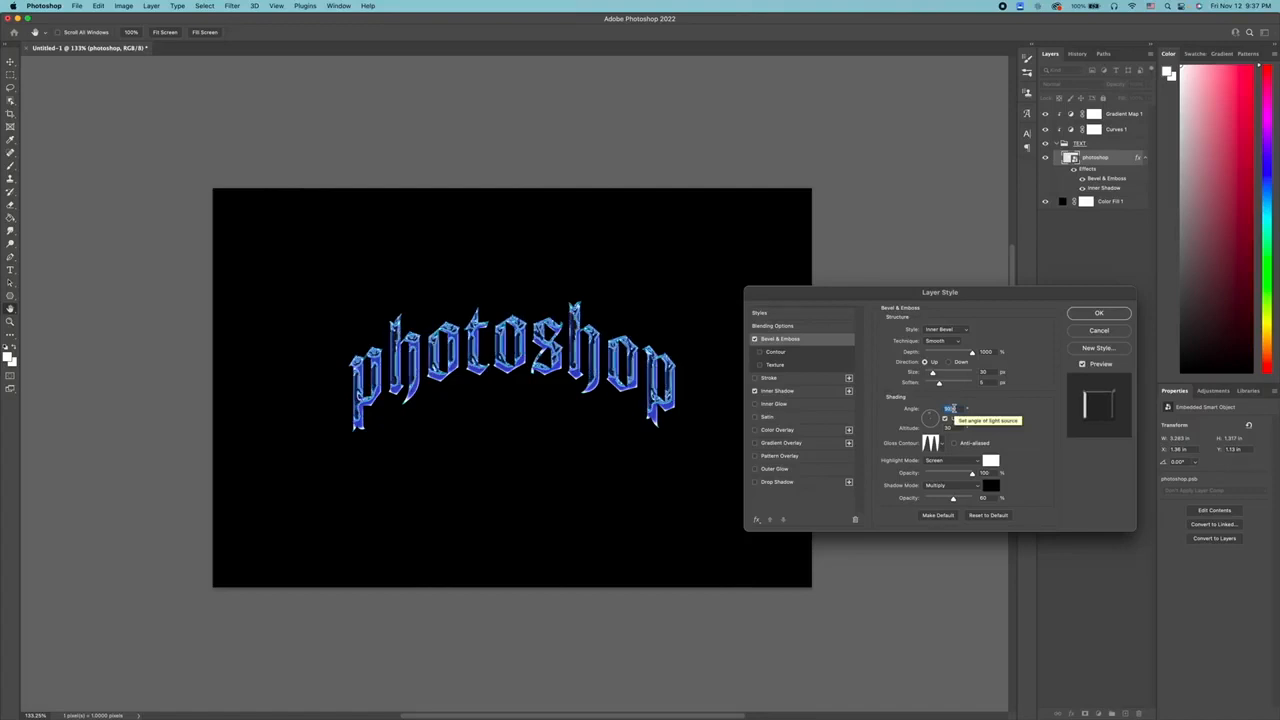
{"action": "key", "text": "Up"}
{"action": "key", "text": "Up"}
{"action": "key", "text": "Up"}
{"action": "key", "text": "Up"}
{"action": "key", "text": "Up"}
{"action": "key", "text": "Up"}
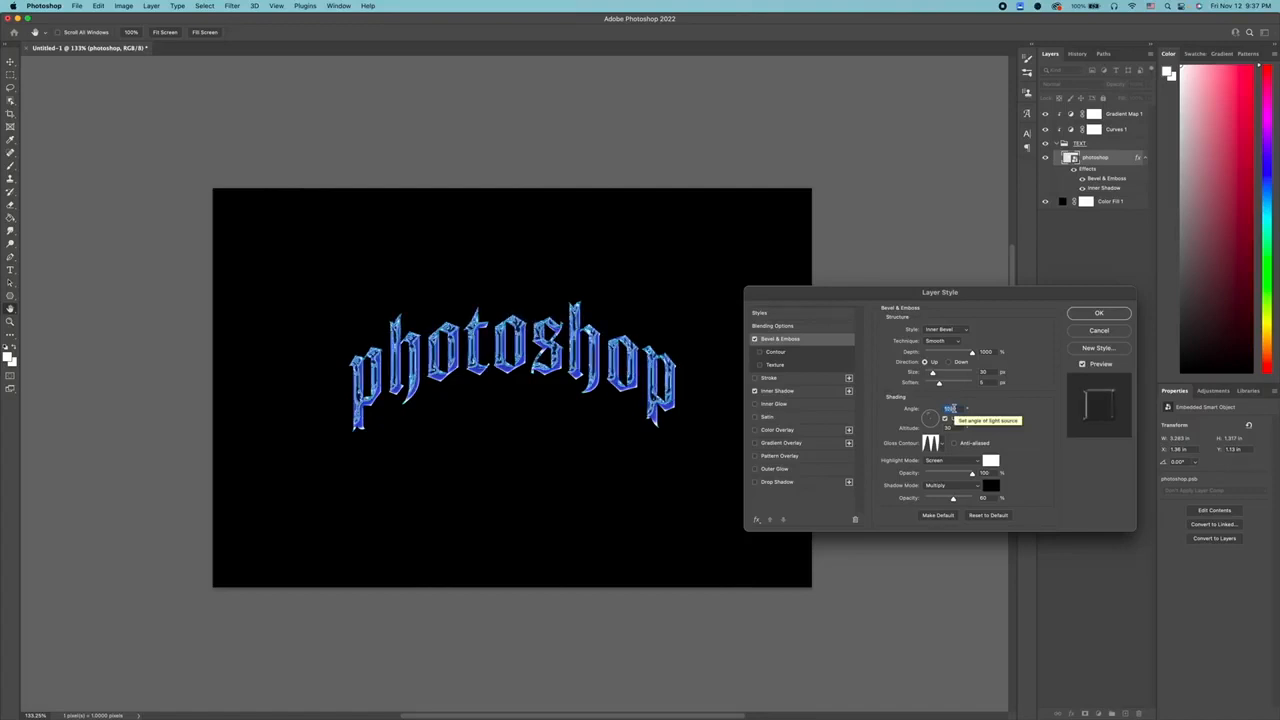
{"action": "key", "text": "Up"}
{"action": "key", "text": "Up"}
{"action": "key", "text": "Up"}
{"action": "key", "text": "Up"}
{"action": "key", "text": "Up"}
{"action": "key", "text": "Up"}
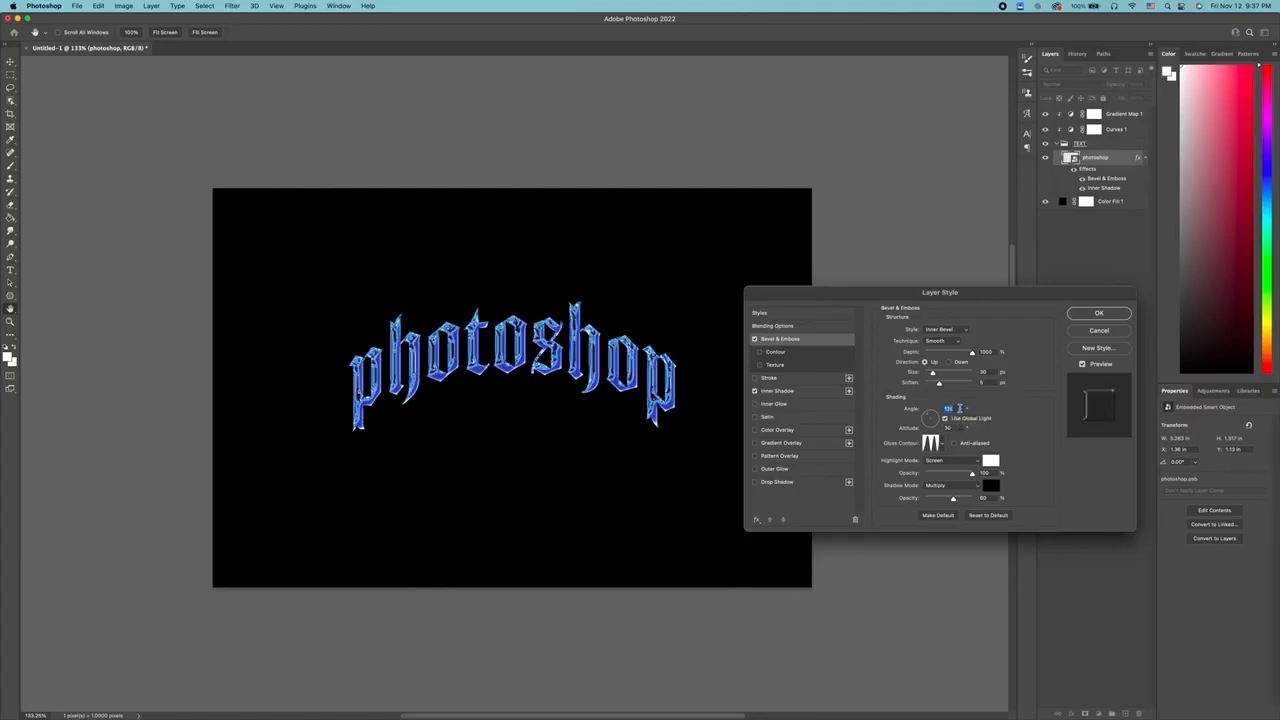
{"action": "key", "text": "Up"}
{"action": "key", "text": "Up"}
{"action": "key", "text": "Up"}
{"action": "key", "text": "Up"}
{"action": "key", "text": "Up"}
{"action": "key", "text": "Up"}
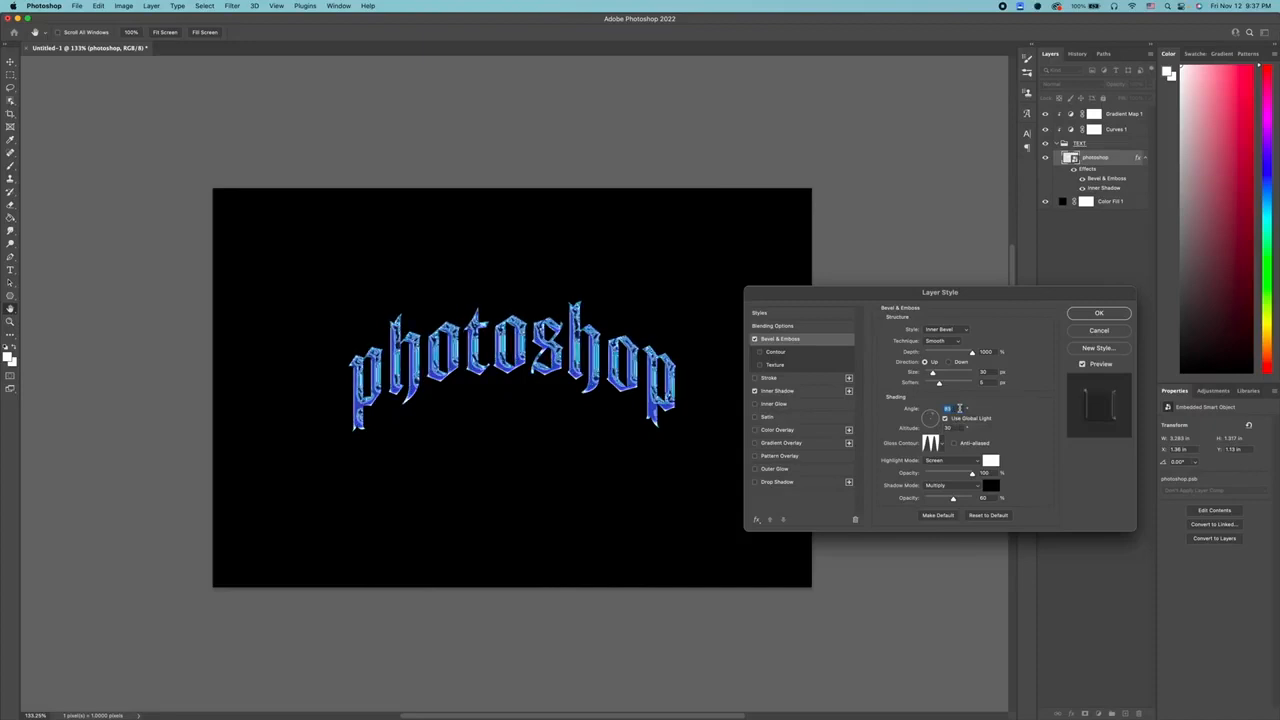
{"action": "key", "text": "Up"}
{"action": "key", "text": "Up"}
{"action": "key", "text": "Up"}
{"action": "key", "text": "Up"}
{"action": "key", "text": "Up"}
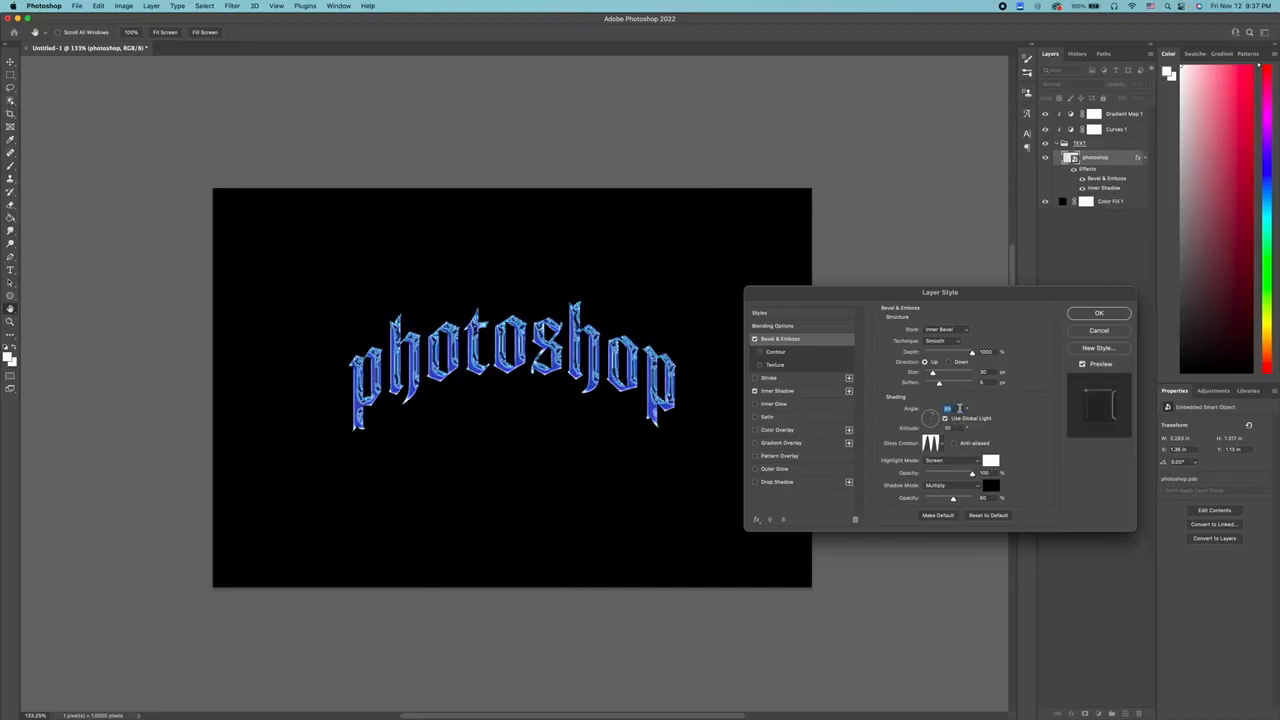
{"action": "key", "text": "Up"}
{"action": "key", "text": "Up"}
{"action": "key", "text": "Up"}
{"action": "key", "text": "Up"}
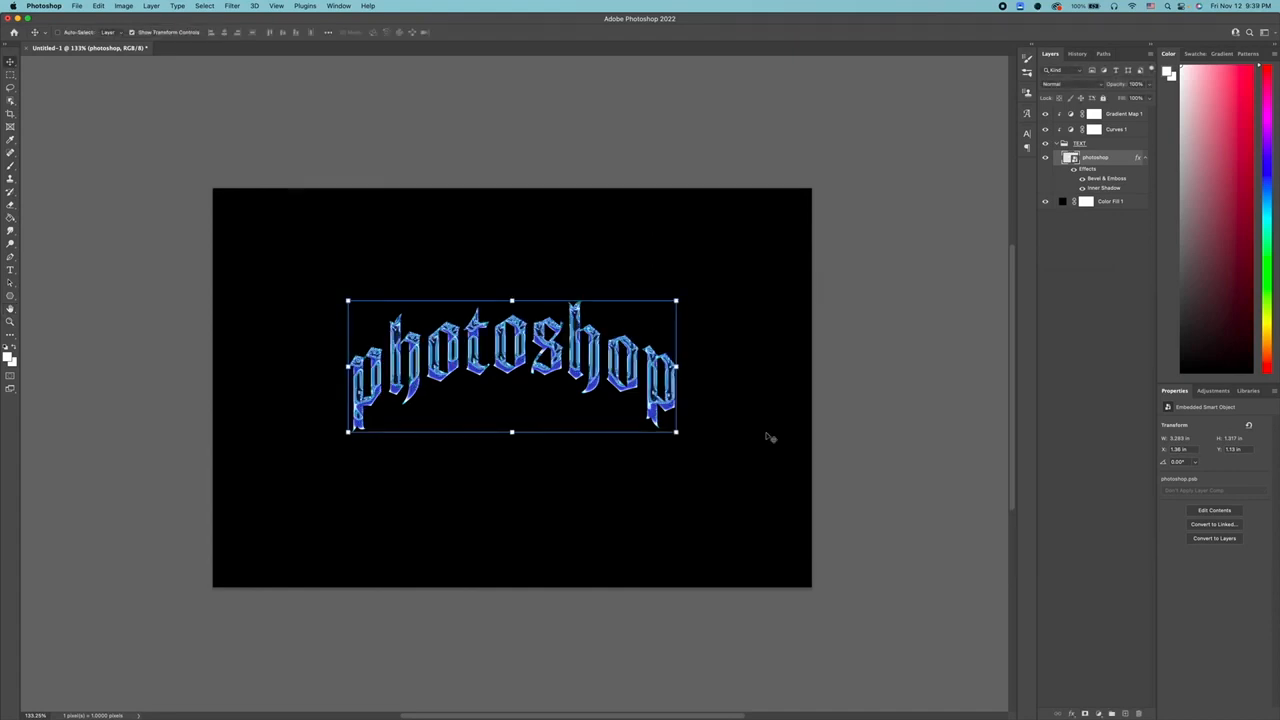
Draw a thin four-pointed white star about 61 px wide below the text with the Polygon tool, using a 5% star ratio.
{"action": "left_click", "coordinate": [10, 296]}
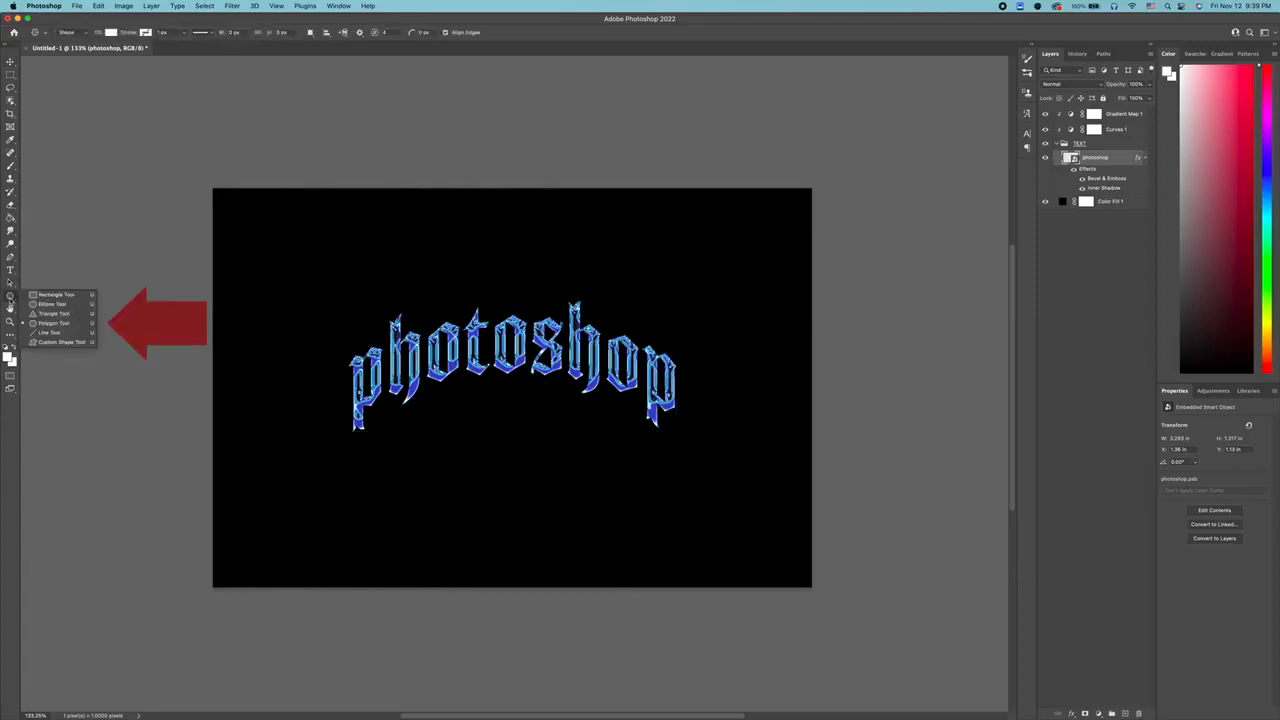
{"action": "left_click", "coordinate": [52, 323]}
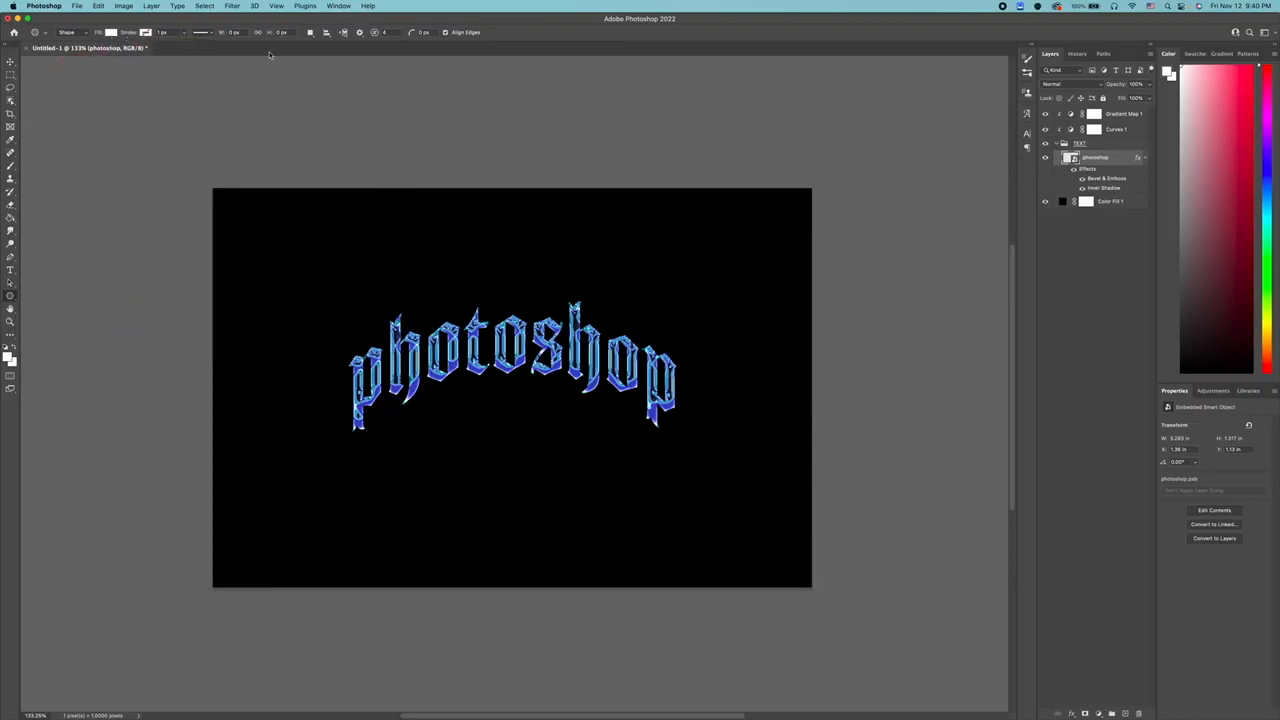
{"action": "double_click", "coordinate": [388, 32]}
{"action": "left_click", "coordinate": [360, 33]}
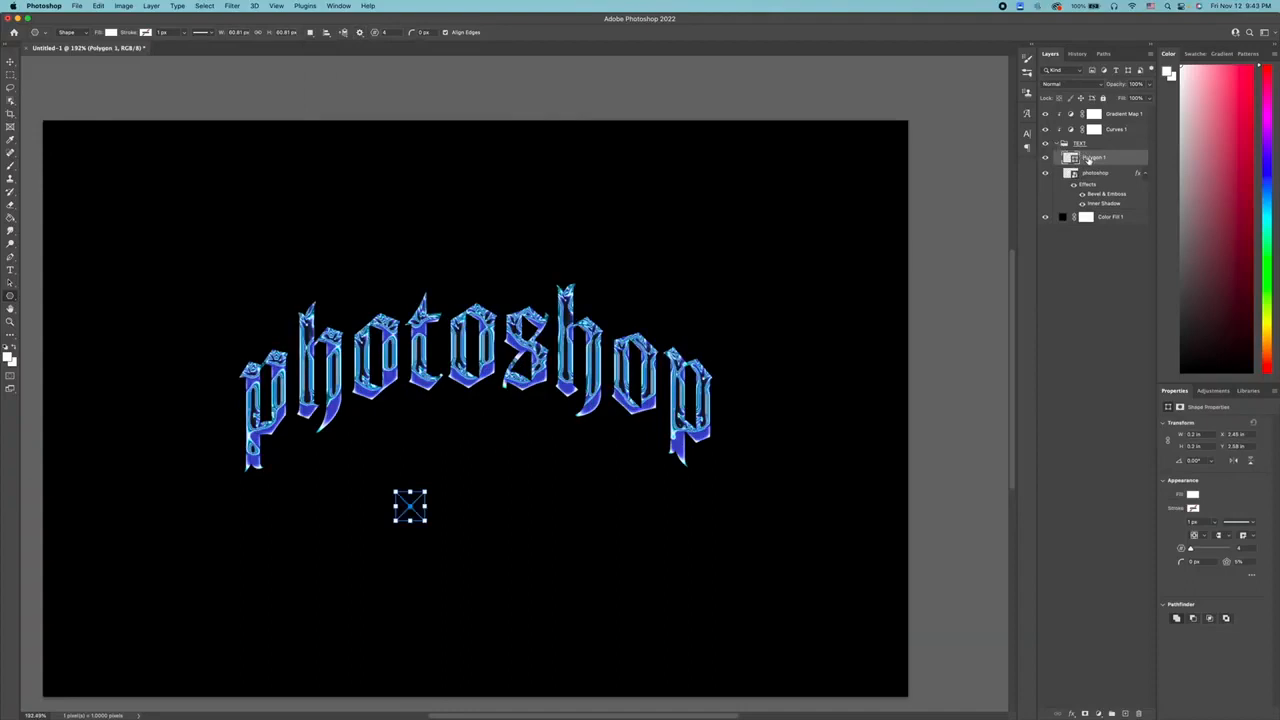
Move the polygon layer above the Gradient Map layer and convert it to a smart object.
{"action": "left_click_drag", "start_coordinate": [1090, 162], "coordinate": [1104, 112]}
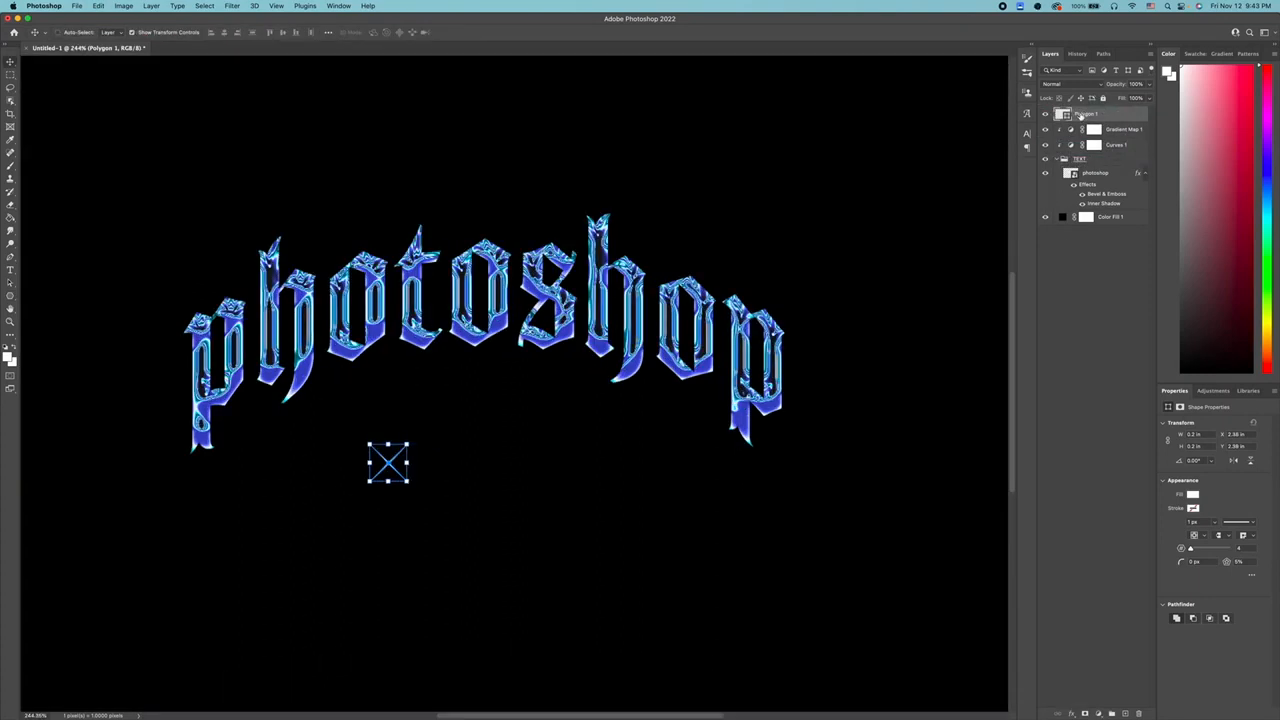
{"action": "right_click", "coordinate": [1080, 116]}
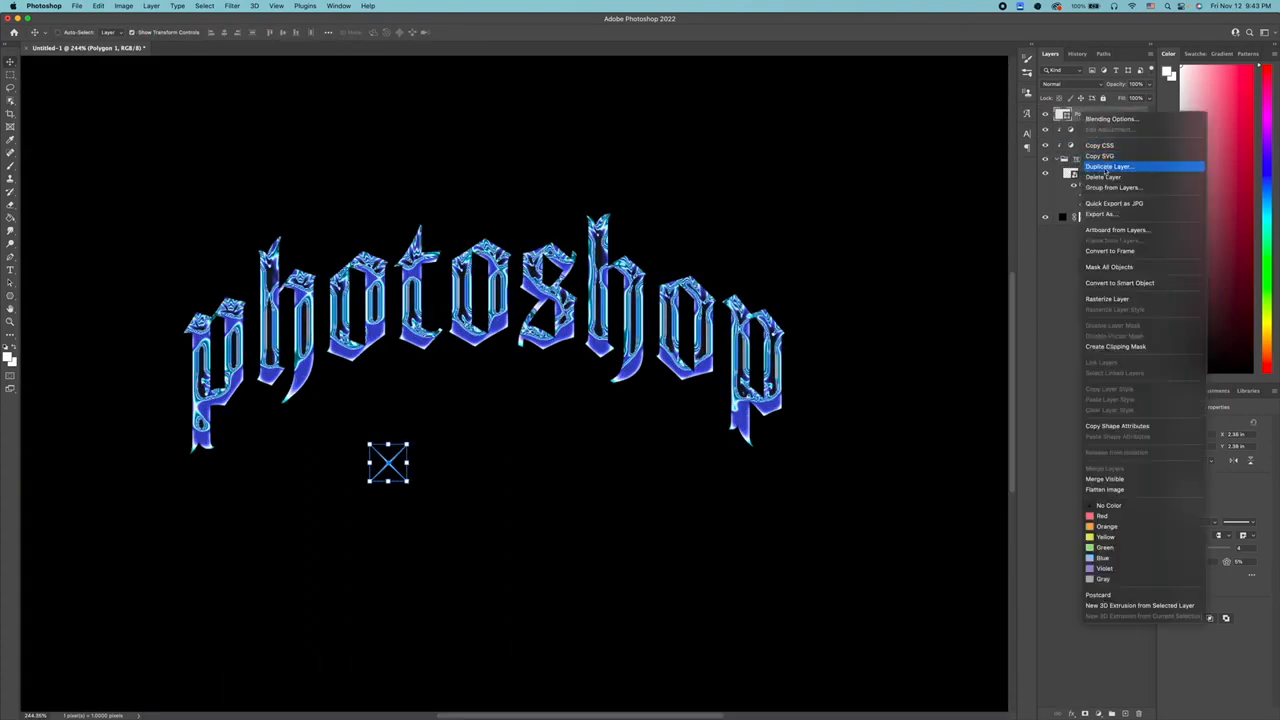
{"action": "left_click", "coordinate": [1126, 288]}
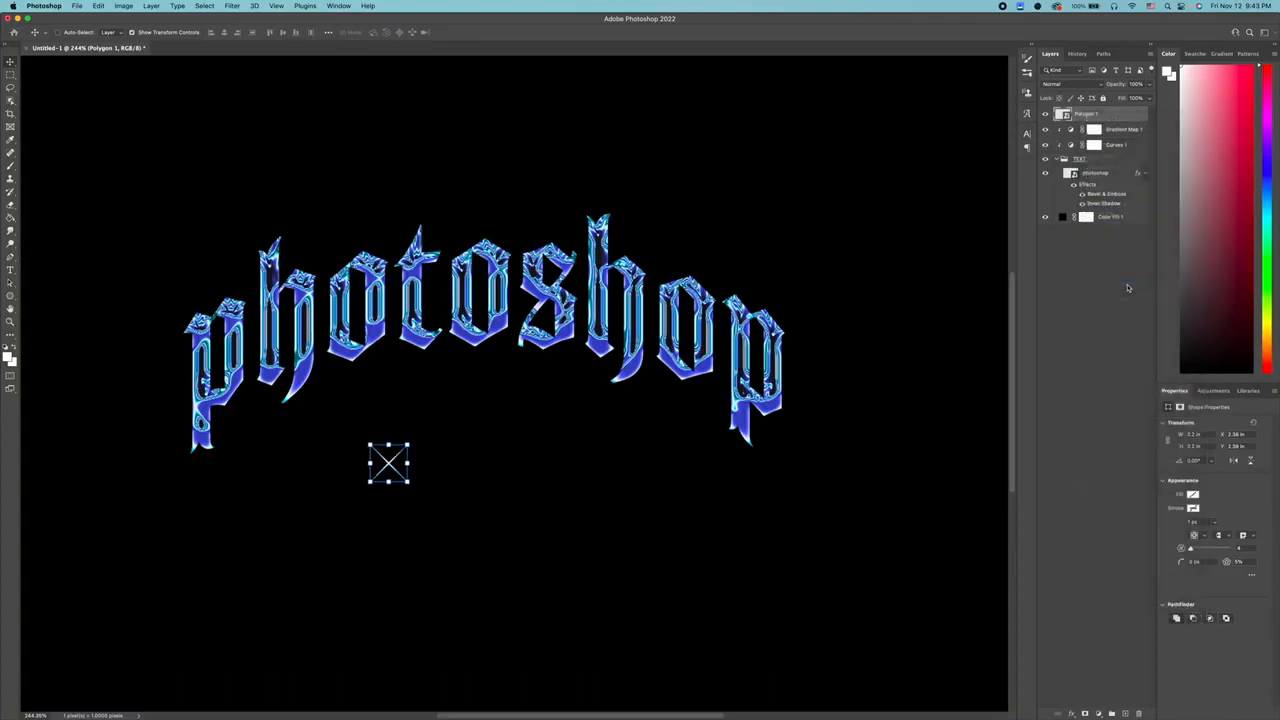
Apply a slight Gaussian Blur to the star's smart object.
{"action": "left_click", "coordinate": [232, 8]}
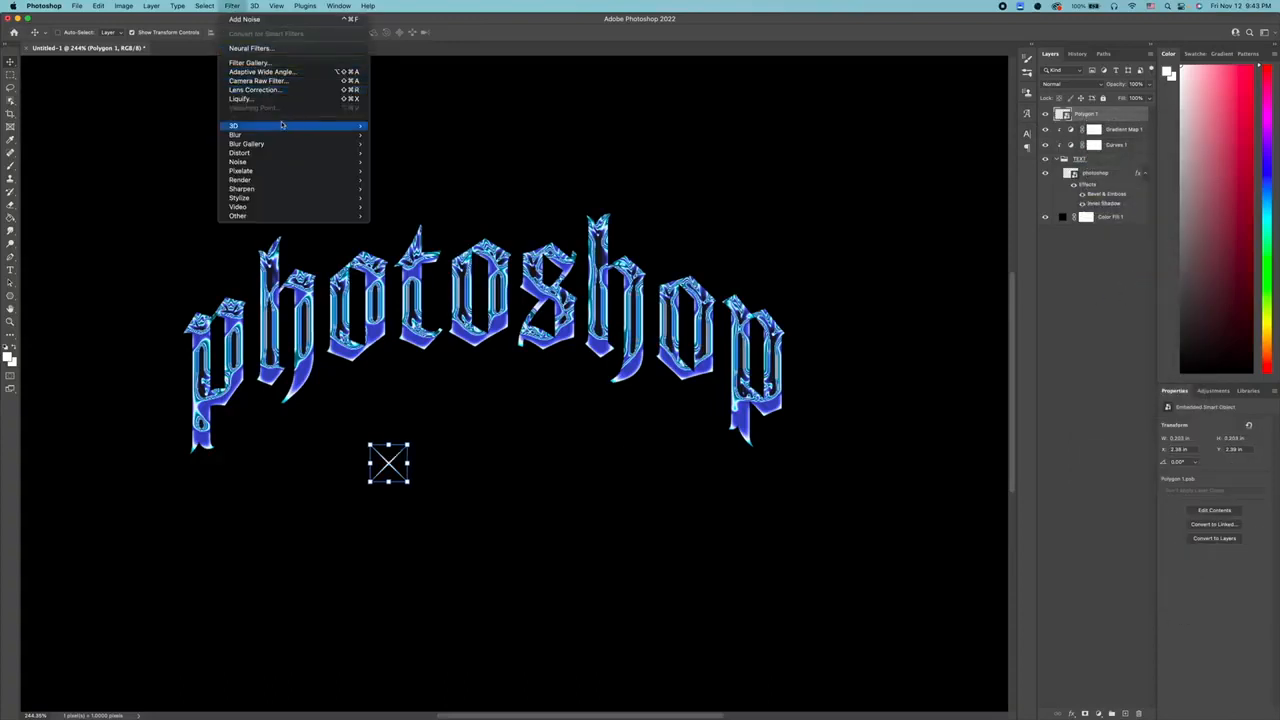
{"action": "mouse_move", "coordinate": [300, 134]}
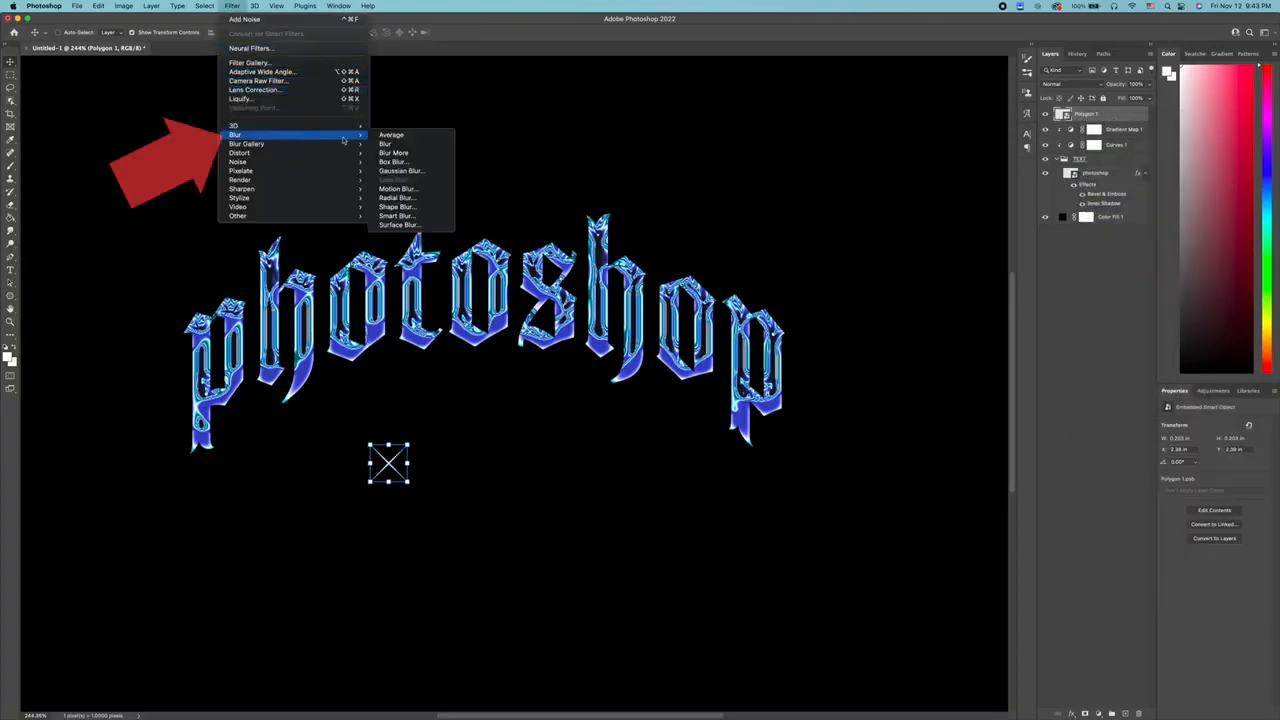
{"action": "left_click", "coordinate": [404, 171]}
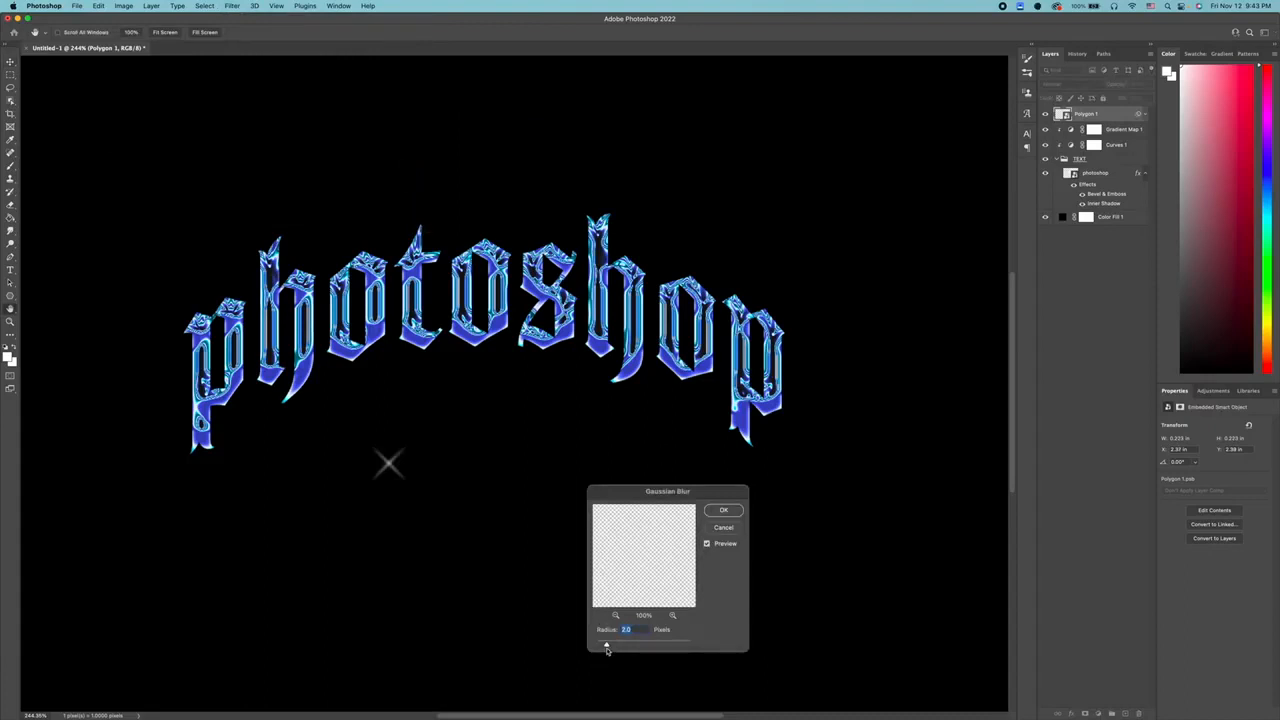
{"action": "left_click_drag", "start_coordinate": [606, 648], "coordinate": [603, 646]}
{"action": "left_click", "coordinate": [723, 510]}
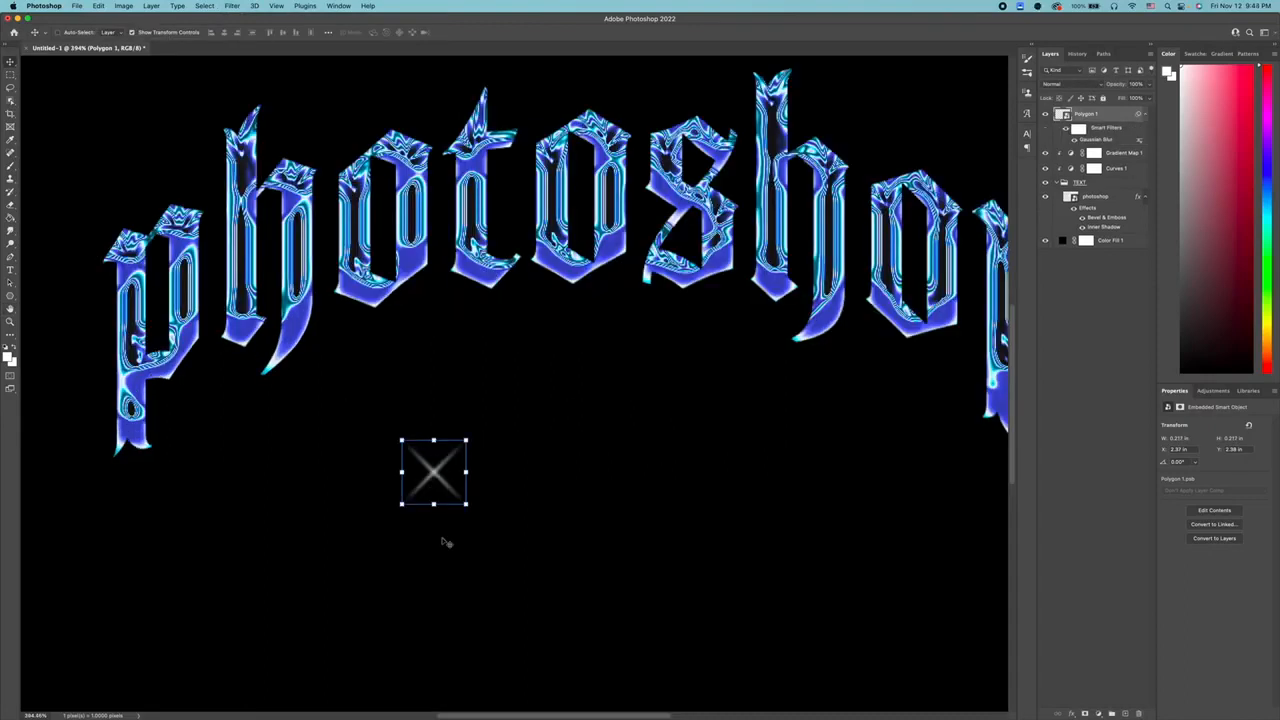
Paint a soft white dot over the star's centre on a new layer and merge that layer with the polygon layer.
{"action": "key", "text": "super+shift+alt+n"}
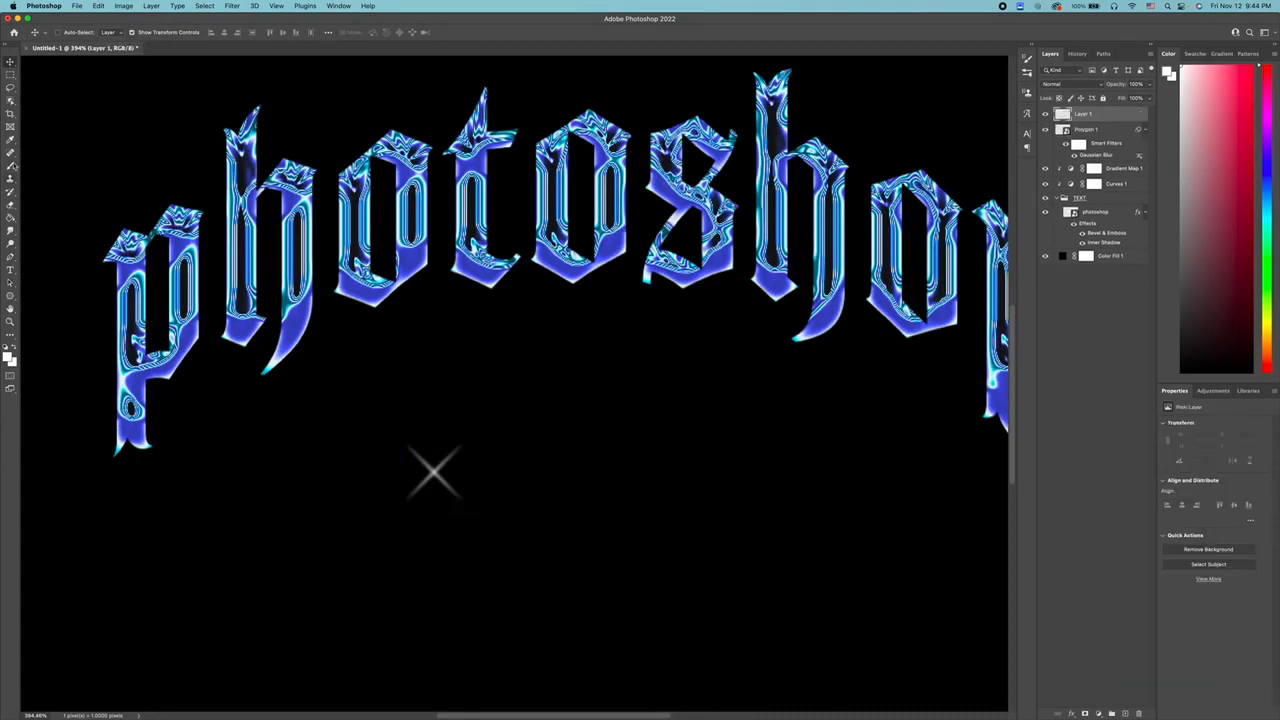
{"action": "key", "text": "b"}
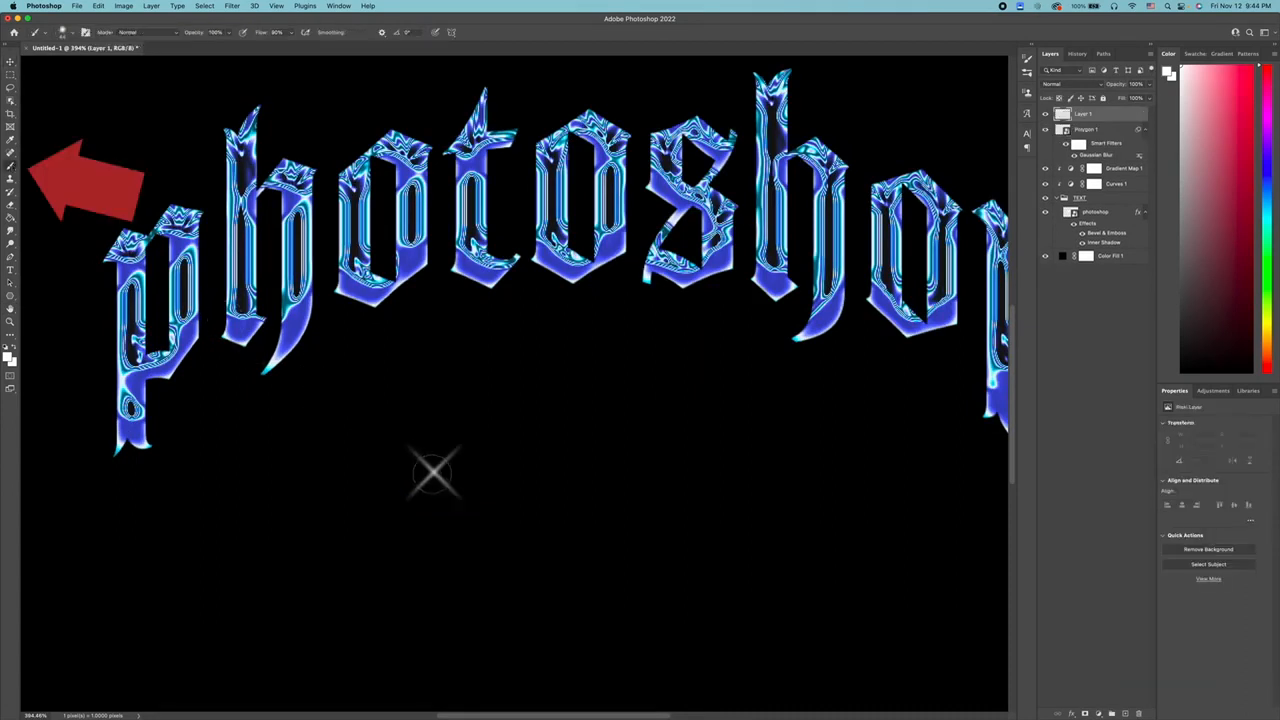
{"action": "left_click", "coordinate": [433, 470]}
{"action": "key", "text": "v"}
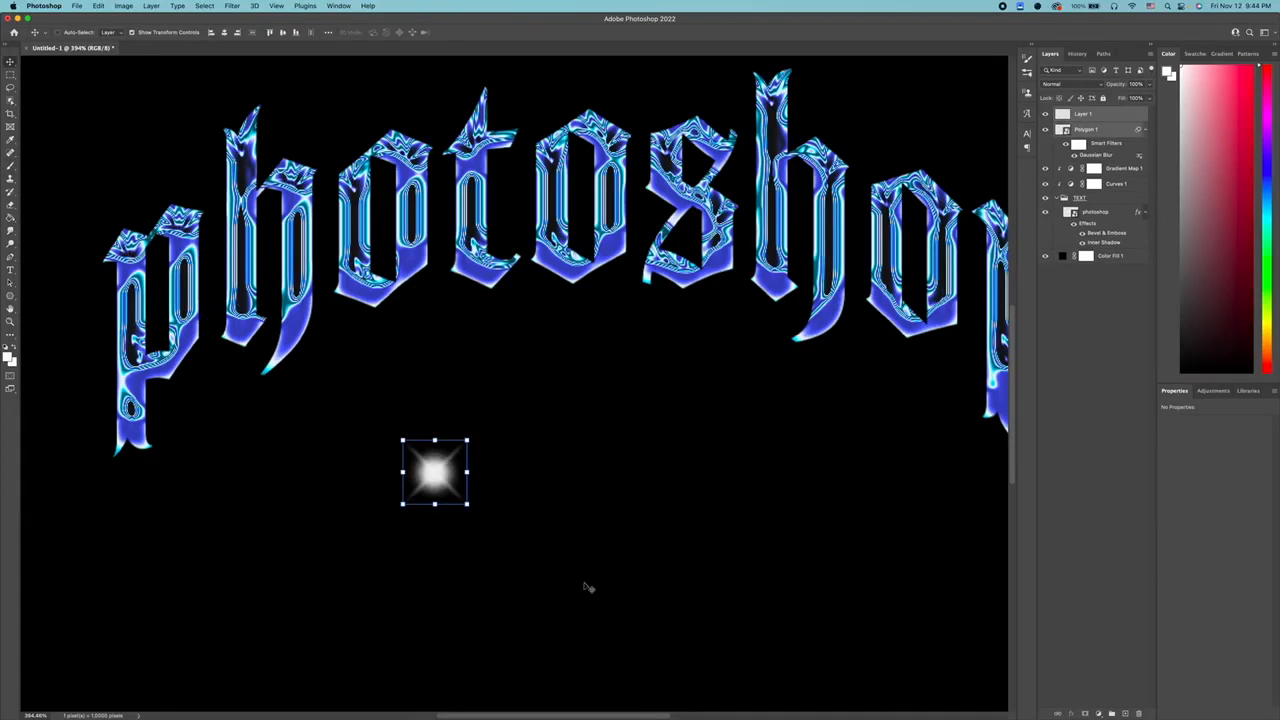
{"action": "right_click", "coordinate": [1126, 114]}
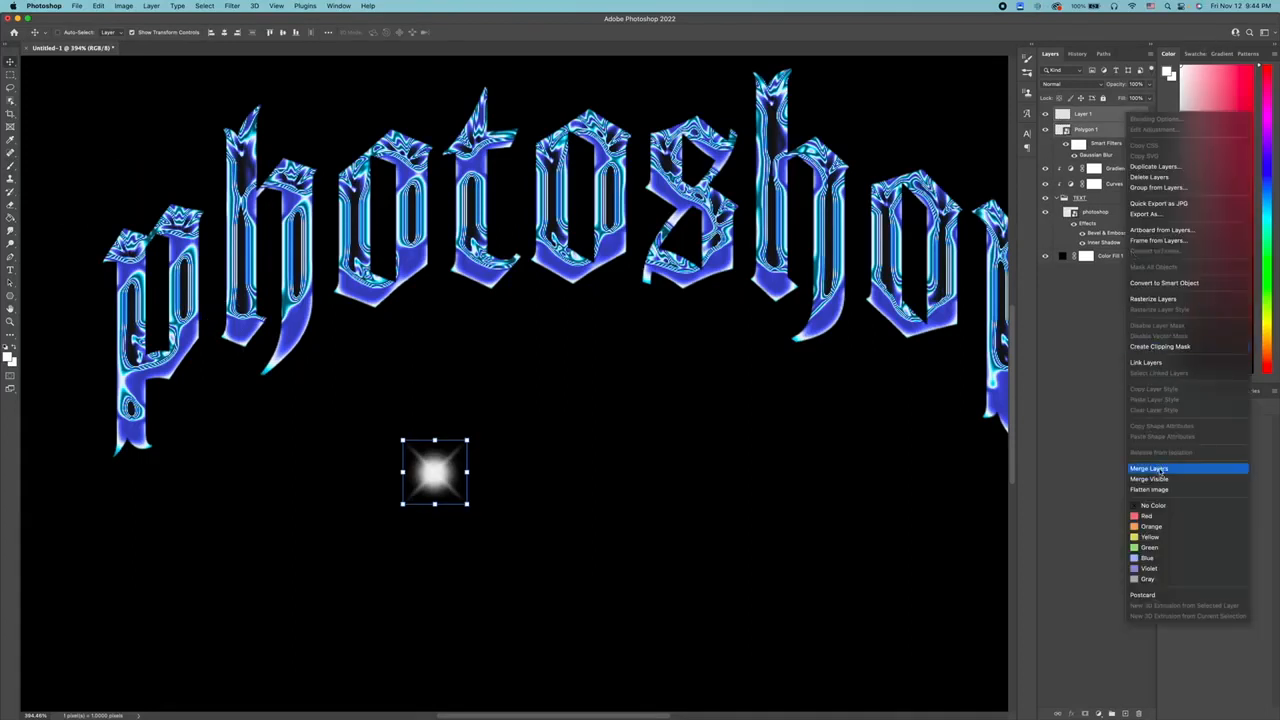
{"action": "left_click", "coordinate": [1152, 468]}
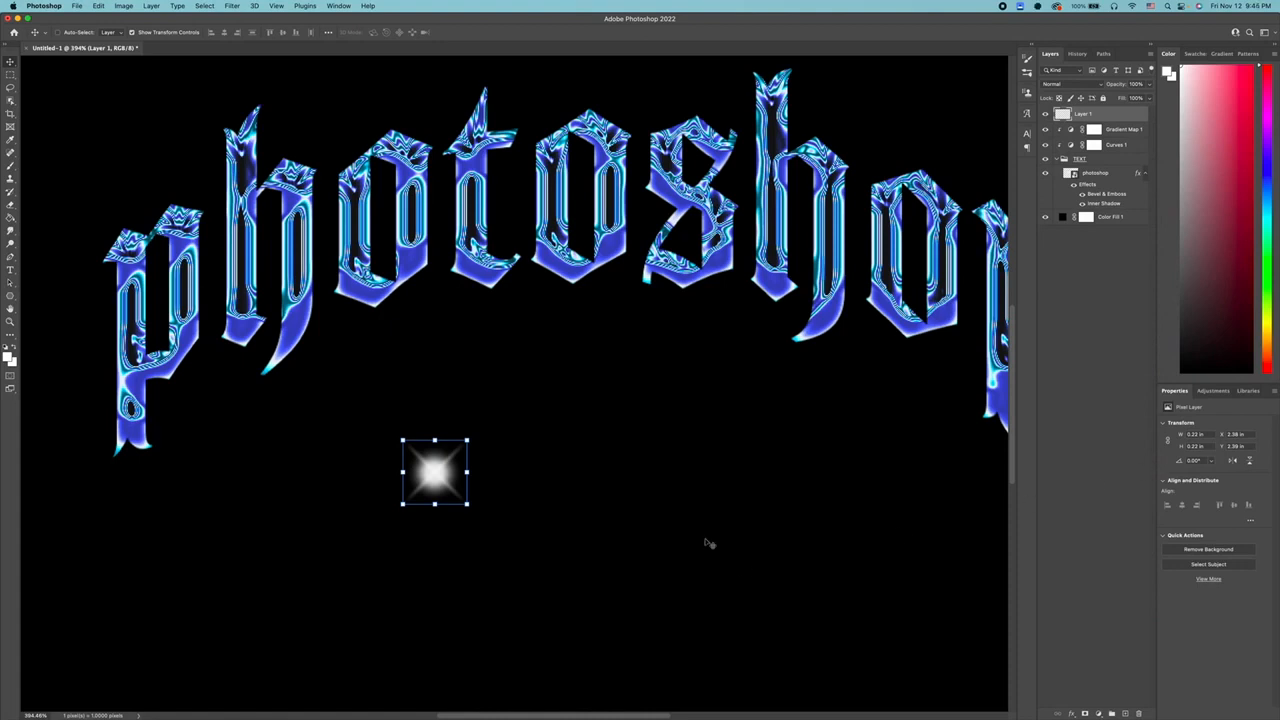
Place the sparkle on the first letter p and scale it down to about 0.16 in.
{"action": "scroll", "coordinate": [607, 513], "scroll_direction": "down", "scroll_amount": 3}
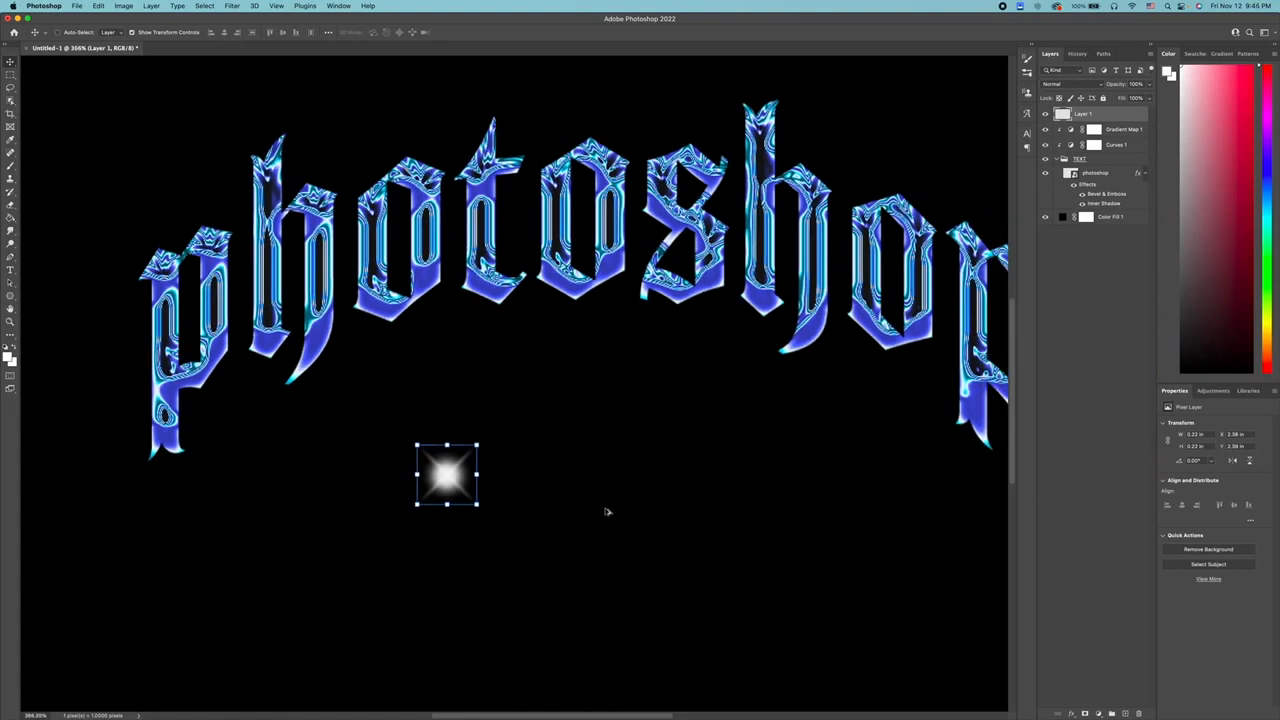
{"action": "scroll", "coordinate": [670, 452], "scroll_direction": "down", "scroll_amount": 1}
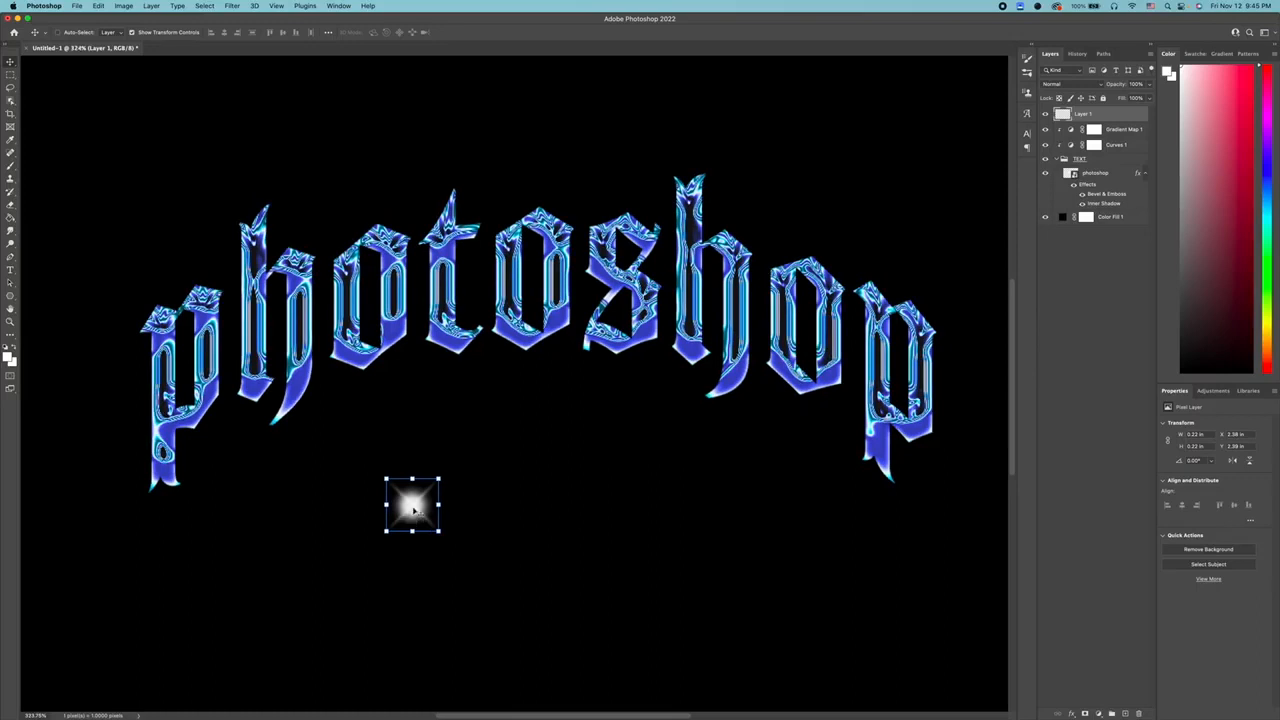
{"action": "left_click_drag", "start_coordinate": [412, 512], "coordinate": [214, 401]}
{"action": "left_click_drag", "start_coordinate": [185, 430], "coordinate": [211, 326]}
{"action": "left_click", "coordinate": [505, 33]}
Duplicate the sparkle onto the first o, the t, the second o and the upper part of the s.
{"action": "left_click_drag", "start_coordinate": [211, 326], "coordinate": [350, 343], "text": "alt"}
{"action": "left_click_drag", "start_coordinate": [369, 322], "coordinate": [379, 246]}
{"action": "key", "text": "Return"}
{"action": "left_click_drag", "start_coordinate": [377, 245], "coordinate": [432, 292], "text": "alt"}
{"action": "left_click_drag", "start_coordinate": [432, 292], "coordinate": [553, 313], "text": "alt"}
{"action": "left_click_drag", "start_coordinate": [571, 293], "coordinate": [604, 236]}
{"action": "key", "text": "Return"}
Duplicate the sparkle onto the bottom of the s, the second h, the last o and the final p.
{"action": "left_click_drag", "start_coordinate": [604, 236], "coordinate": [645, 334], "text": "alt"}
{"action": "left_click_drag", "start_coordinate": [645, 334], "coordinate": [699, 190], "text": "alt"}
{"action": "left_click_drag", "start_coordinate": [699, 190], "coordinate": [691, 347], "text": "alt"}
{"action": "left_click_drag", "start_coordinate": [691, 347], "coordinate": [743, 334], "text": "alt"}
{"action": "left_click_drag", "start_coordinate": [743, 334], "coordinate": [809, 271], "text": "alt"}
{"action": "left_click_drag", "start_coordinate": [809, 271], "coordinate": [881, 413], "text": "alt"}
{"action": "left_click_drag", "start_coordinate": [881, 413], "coordinate": [923, 335], "text": "alt"}
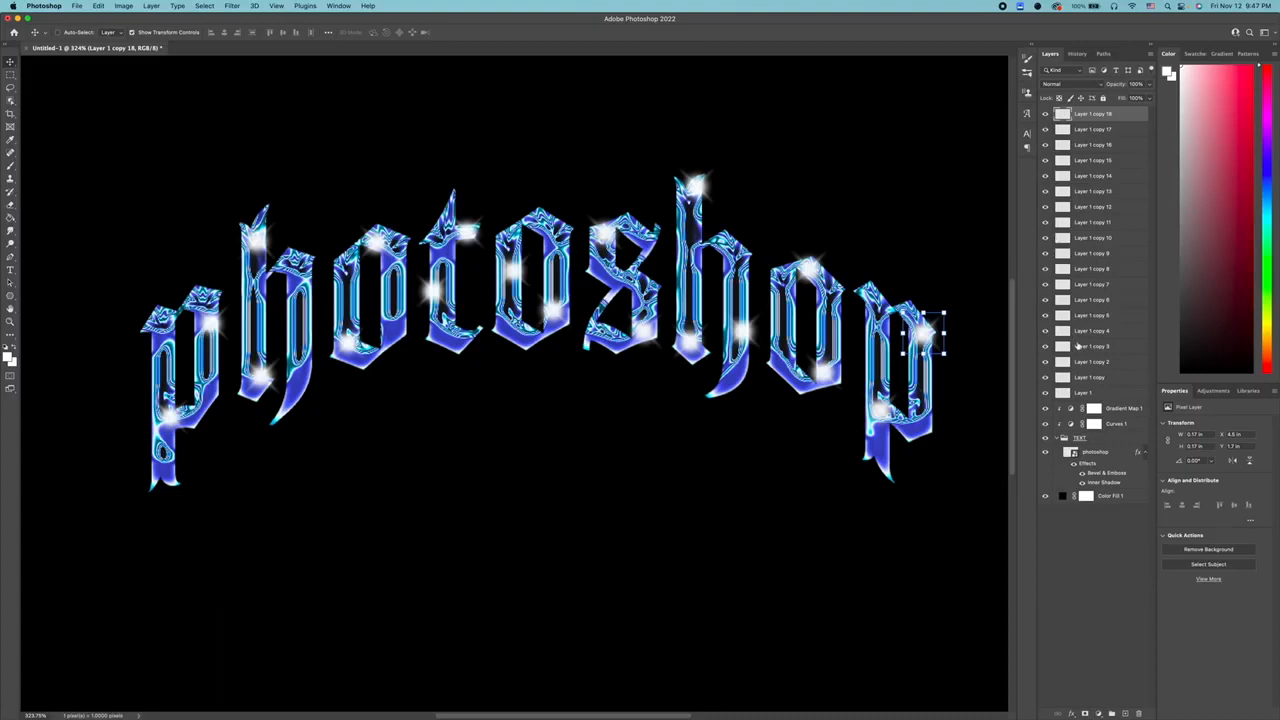
Group all the sparkle layers and name the group spark.
{"action": "left_click", "coordinate": [1093, 393], "text": "shift"}
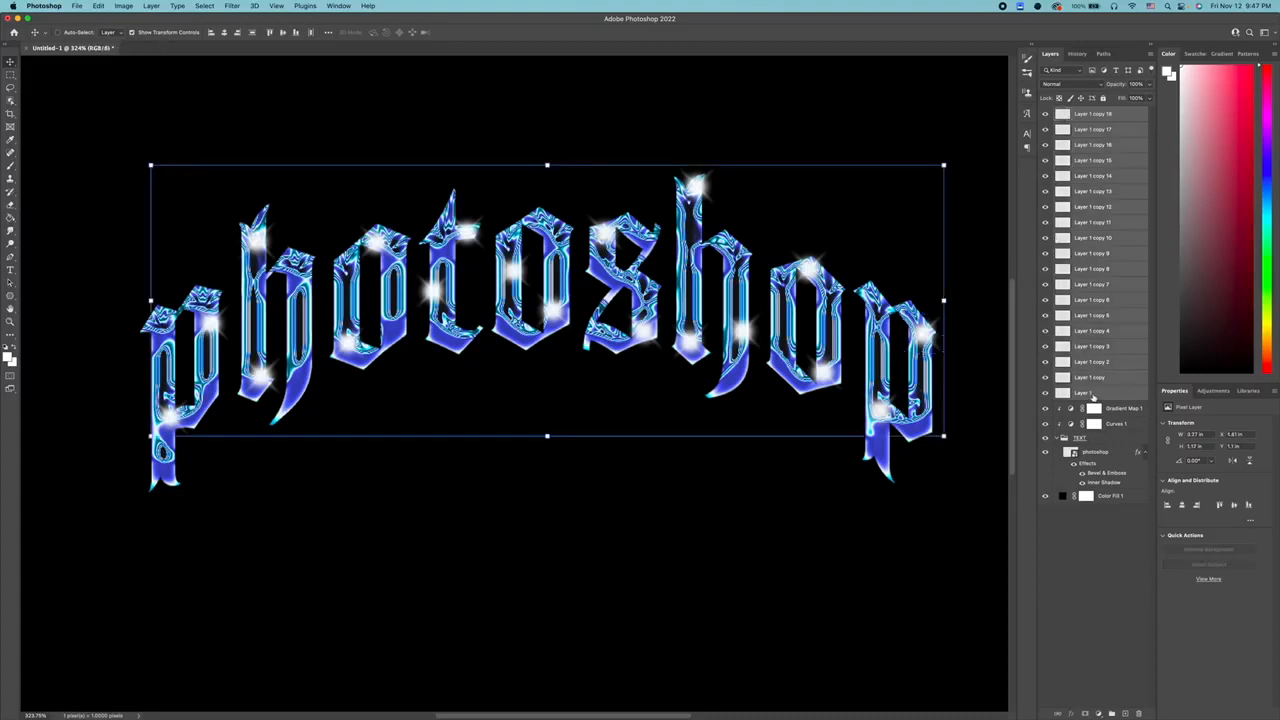
{"action": "left_click", "coordinate": [1093, 395]}
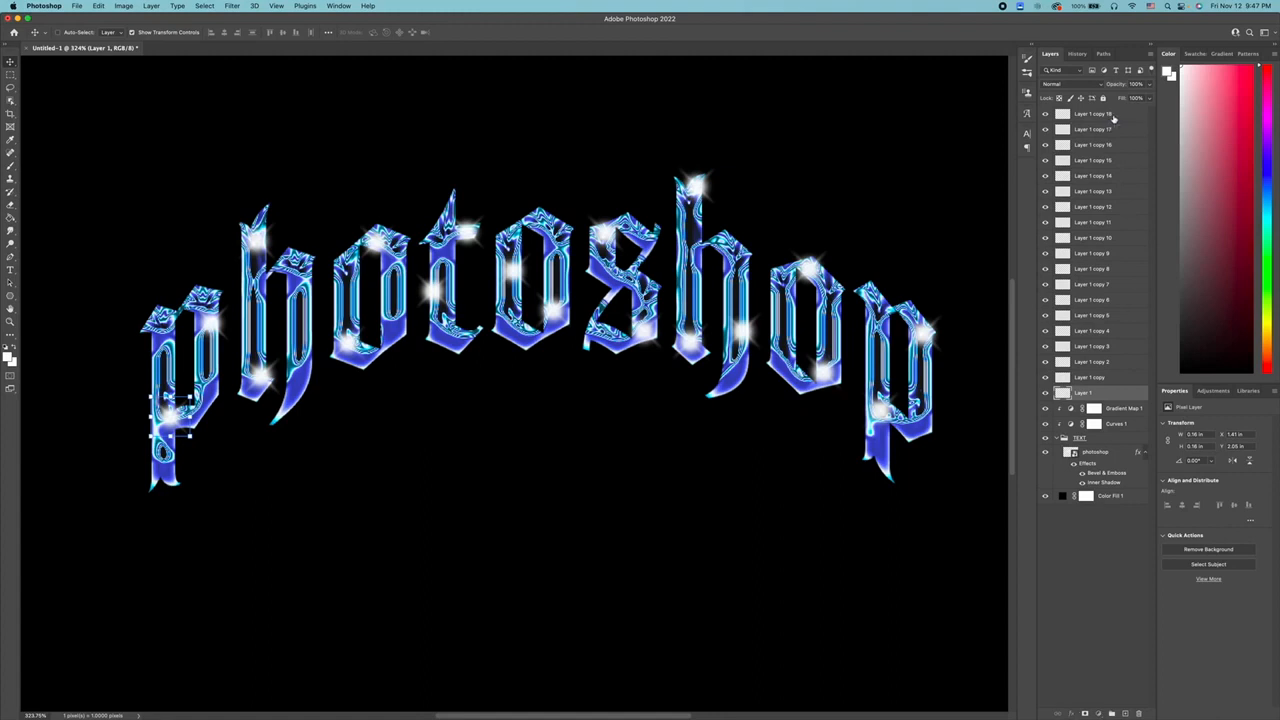
{"action": "left_click", "coordinate": [1113, 118], "text": "shift"}
{"action": "left_click", "coordinate": [1111, 713]}
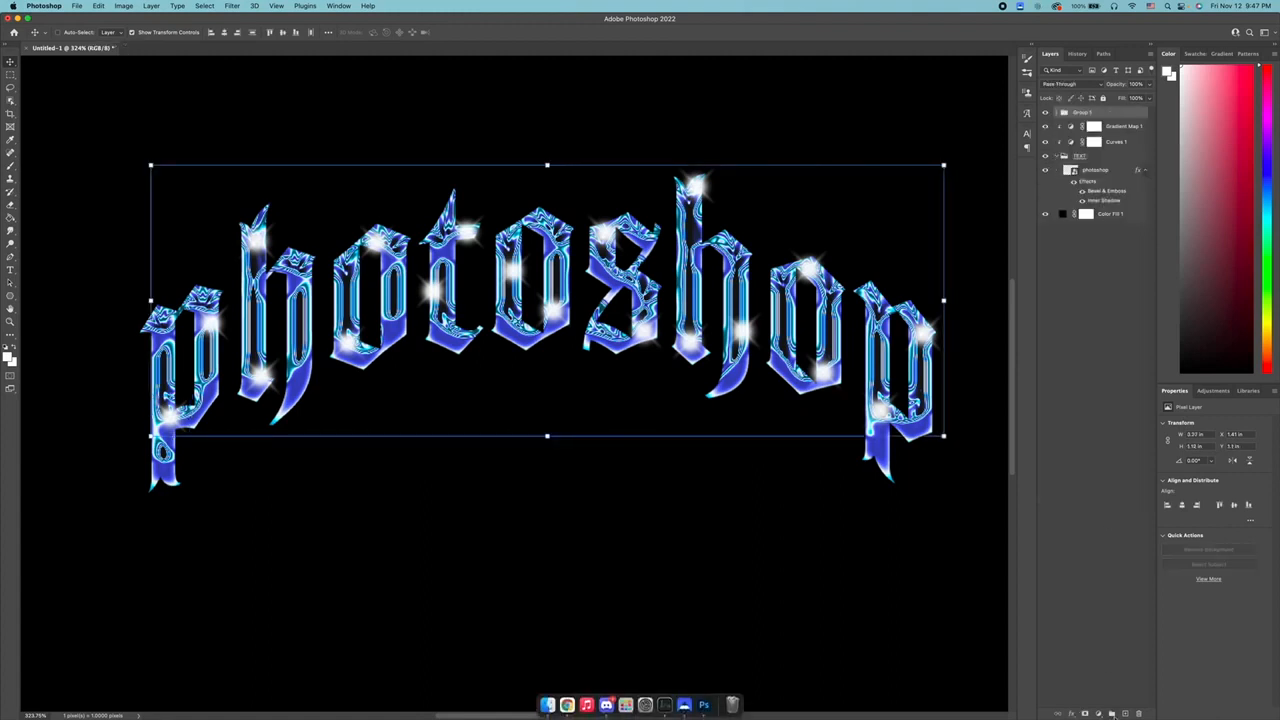
{"action": "double_click", "coordinate": [1082, 113]}
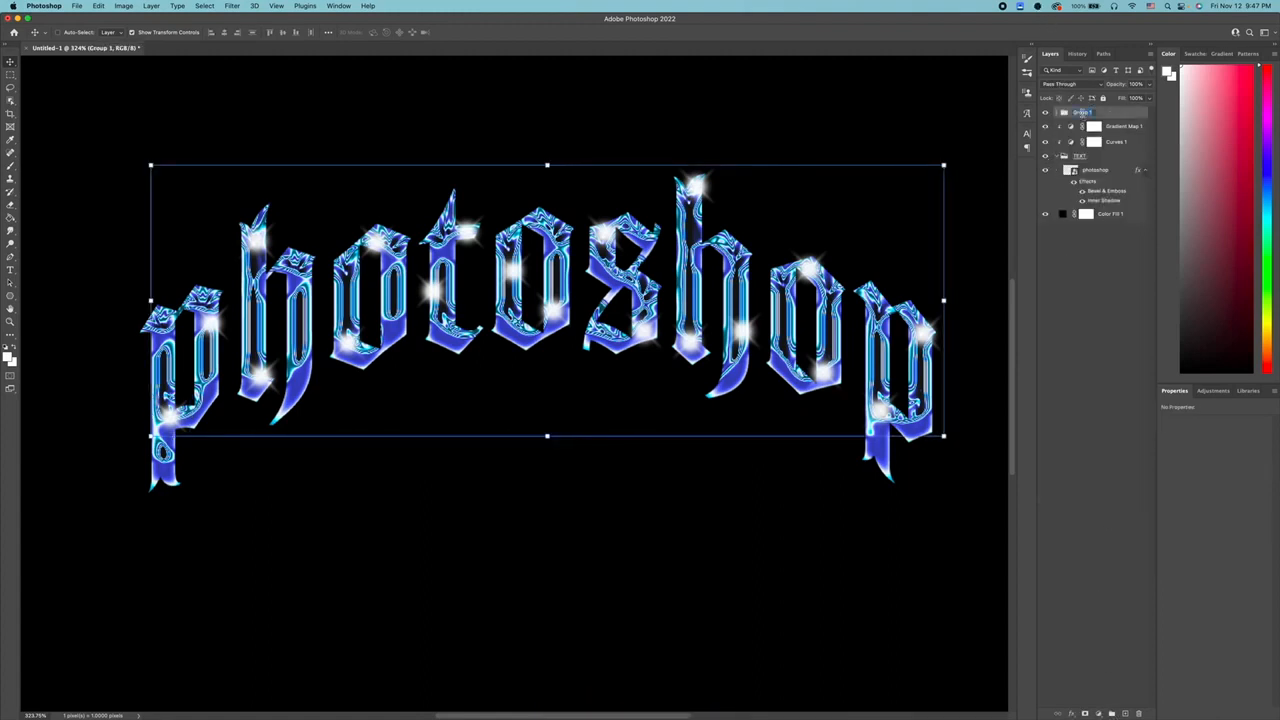
{"action": "type", "text": "Spark"}
{"action": "key", "text": "Return"}
Stamp the spark group, both adjustment layers and the photoshop text into a new merged layer on top.
{"action": "left_click", "coordinate": [1100, 172]}
{"action": "left_click", "coordinate": [1108, 114], "text": "shift"}
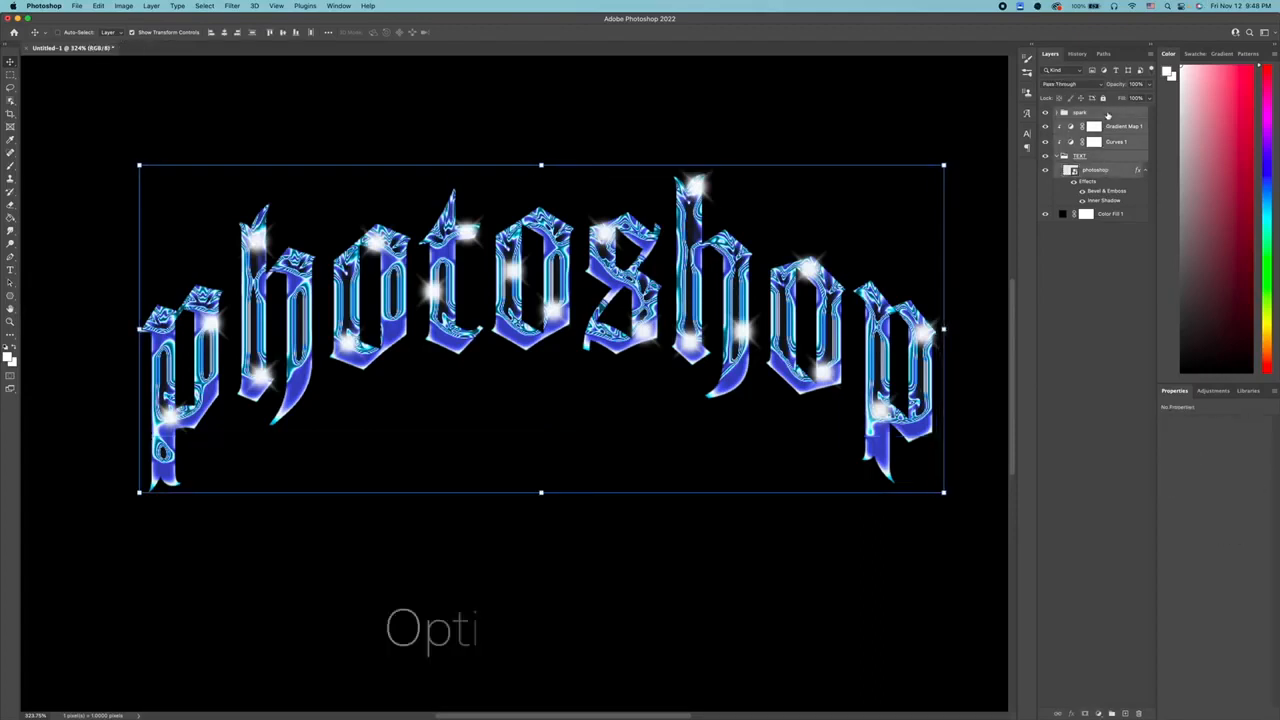
{"action": "key", "text": "alt+super+e"}
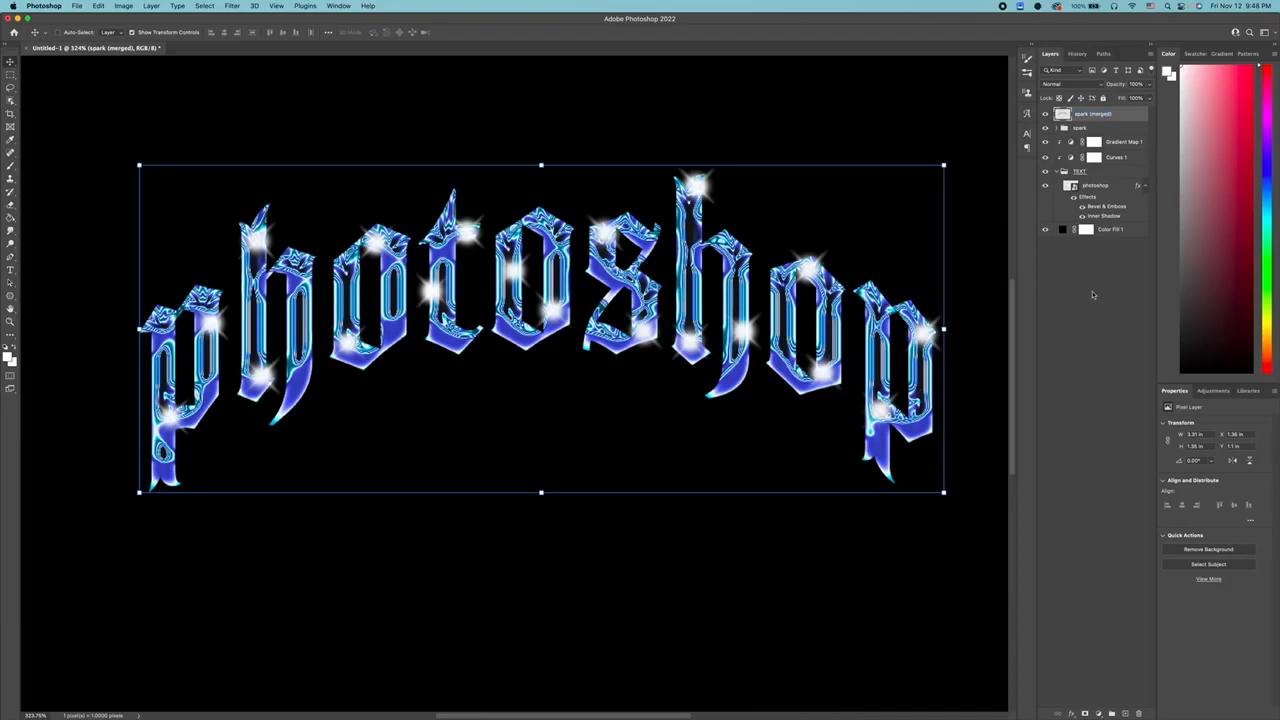
Convert the spark (merged) layer to a smart object and apply a Gaussian Blur with a radius of about 2.5 pixels.
{"action": "left_click", "coordinate": [232, 5]}
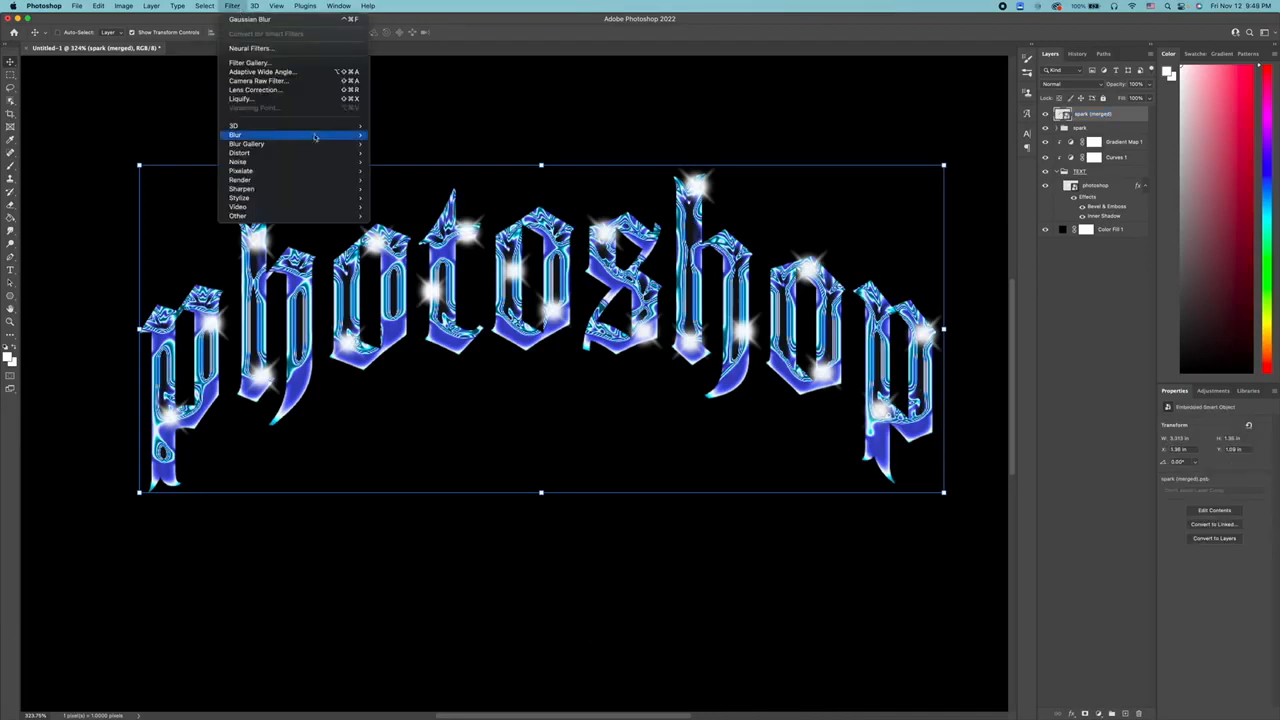
{"action": "mouse_move", "coordinate": [341, 136]}
{"action": "left_click", "coordinate": [401, 170]}
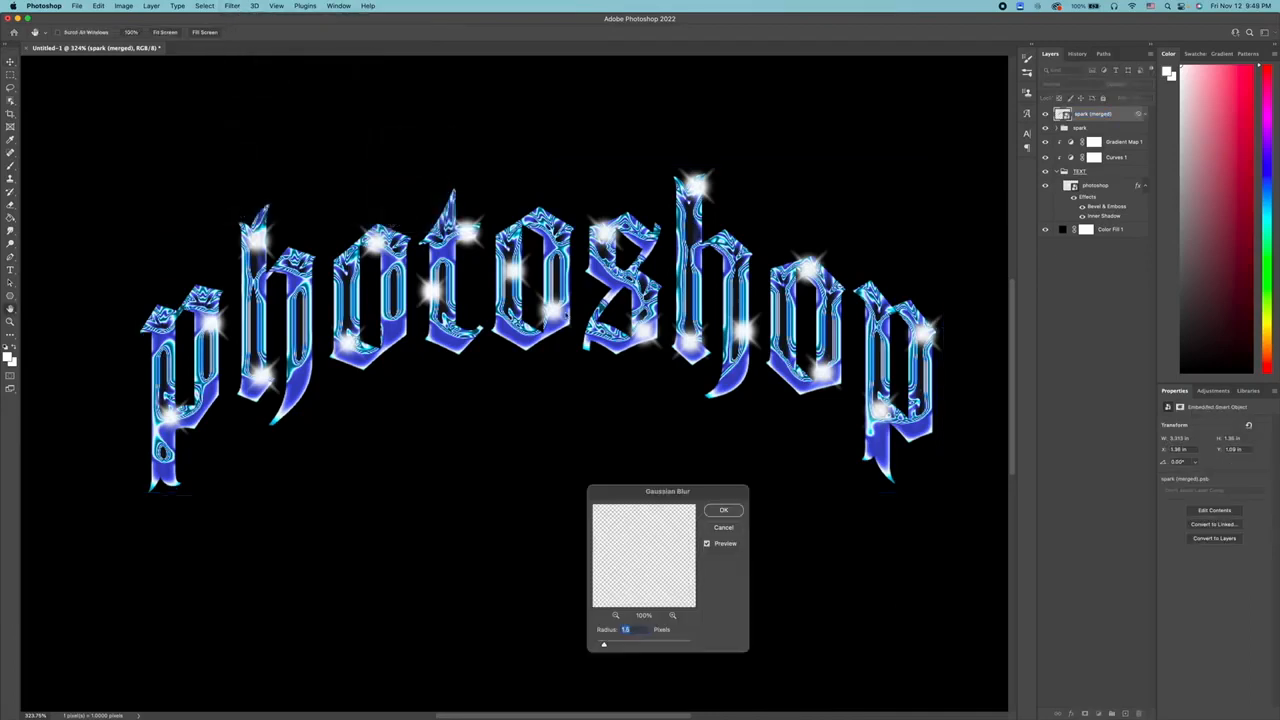
{"action": "left_click_drag", "start_coordinate": [604, 645], "coordinate": [608, 646]}
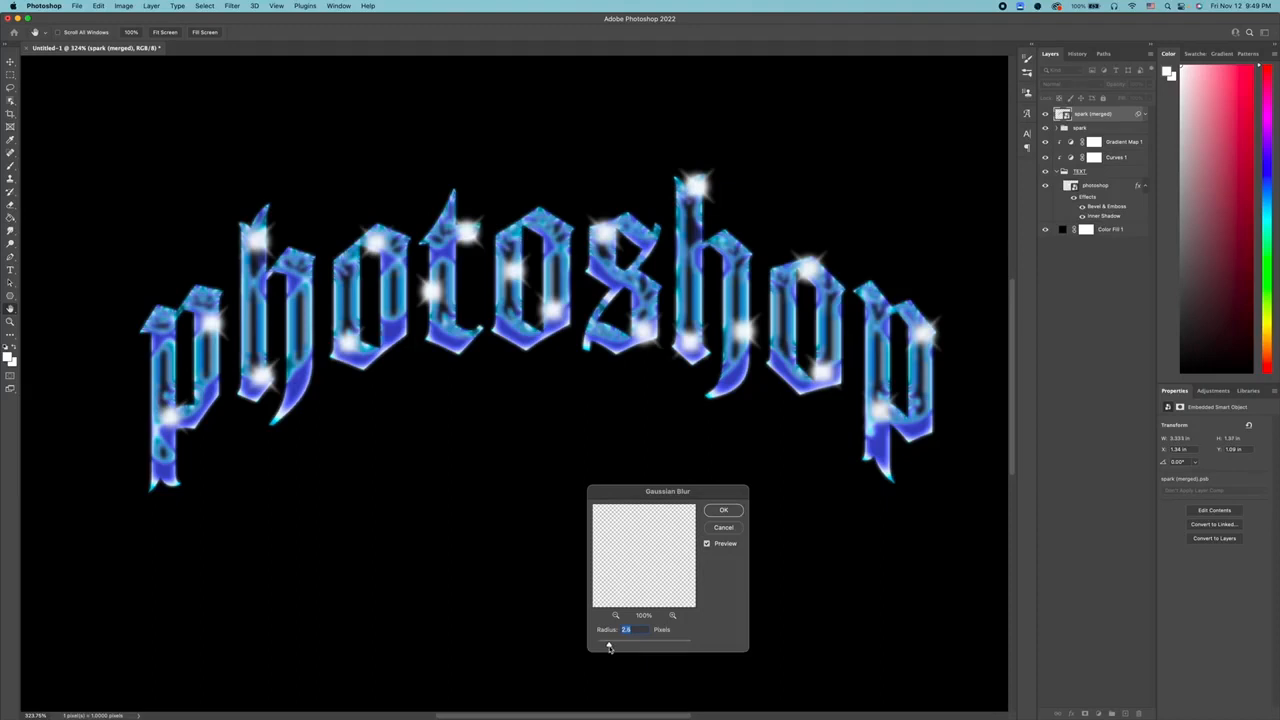
{"action": "left_click", "coordinate": [724, 511]}
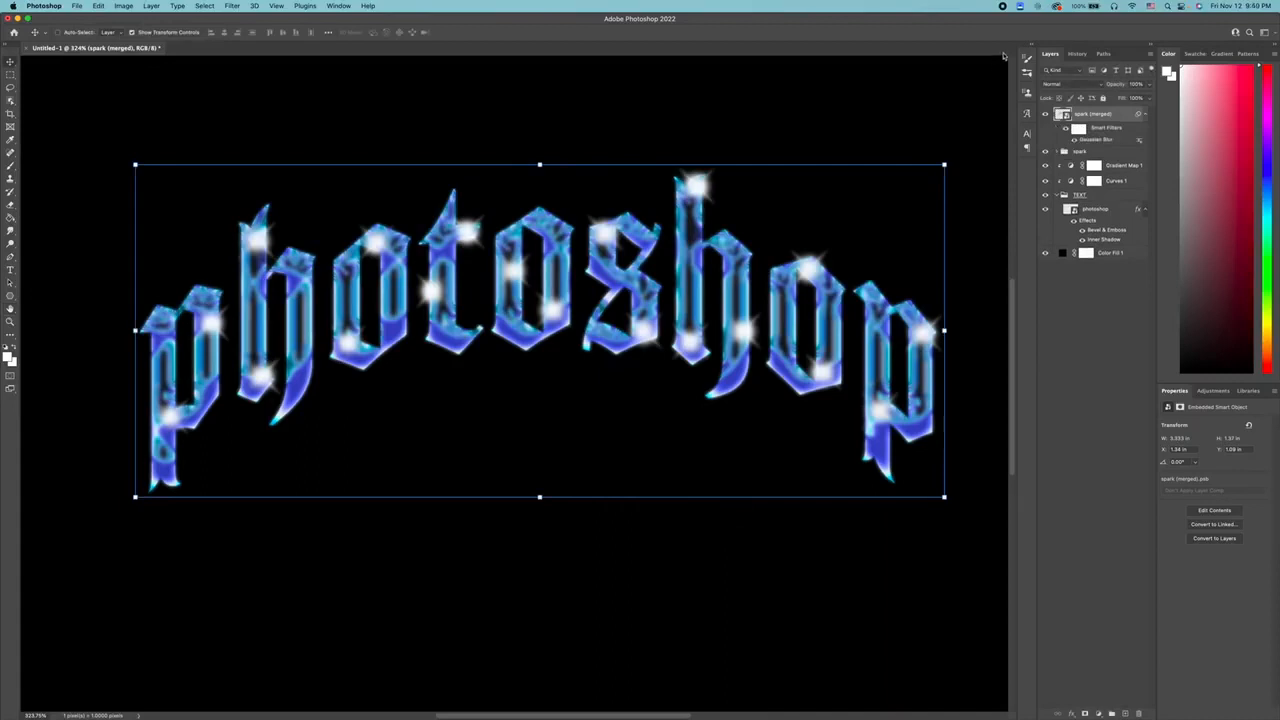
Set the blurred spark (merged) layer to the Lighten blend mode with an 80% fill.
{"action": "left_click", "coordinate": [1088, 85]}
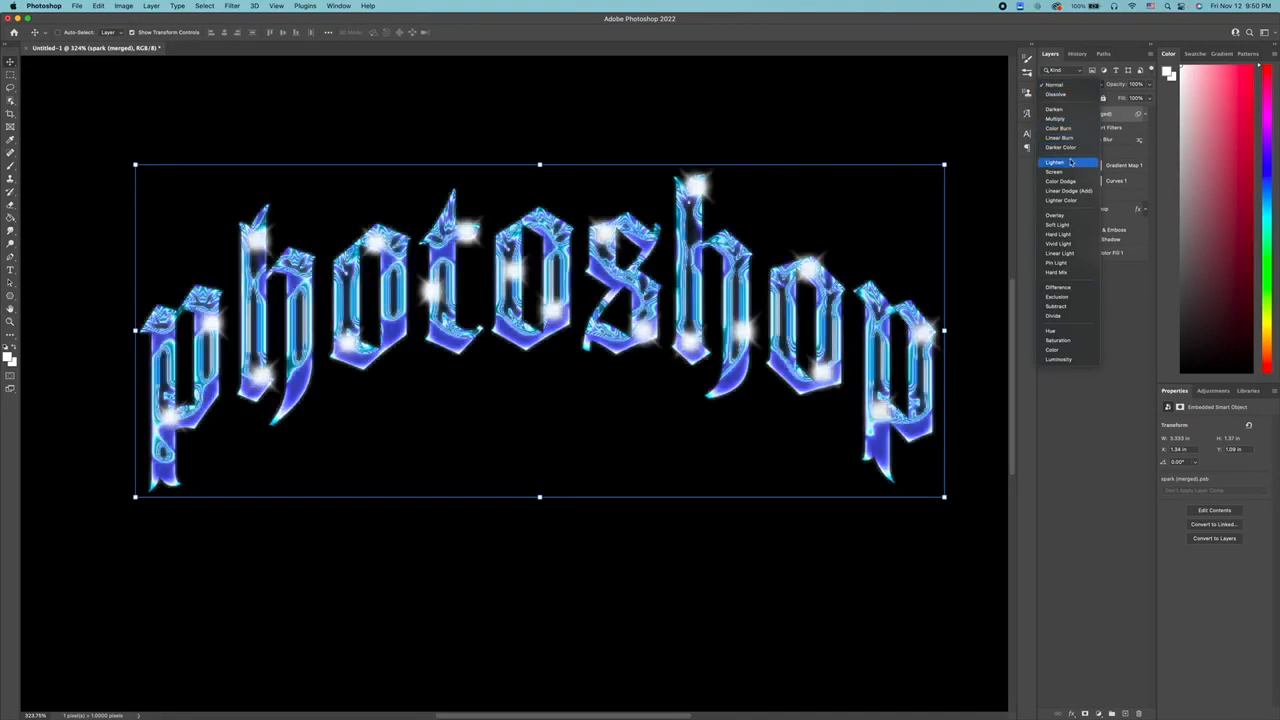
{"action": "left_click", "coordinate": [1070, 162]}
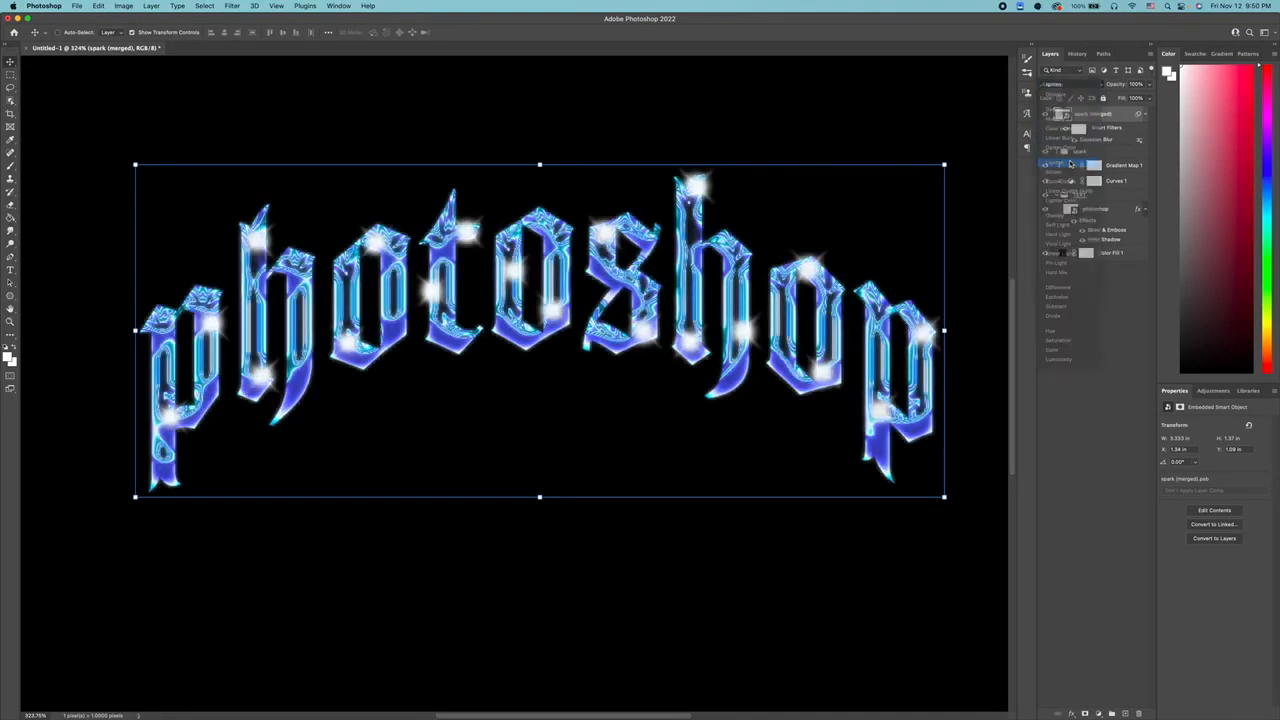
{"action": "left_click_drag", "start_coordinate": [1148, 97], "coordinate": [1132, 131]}
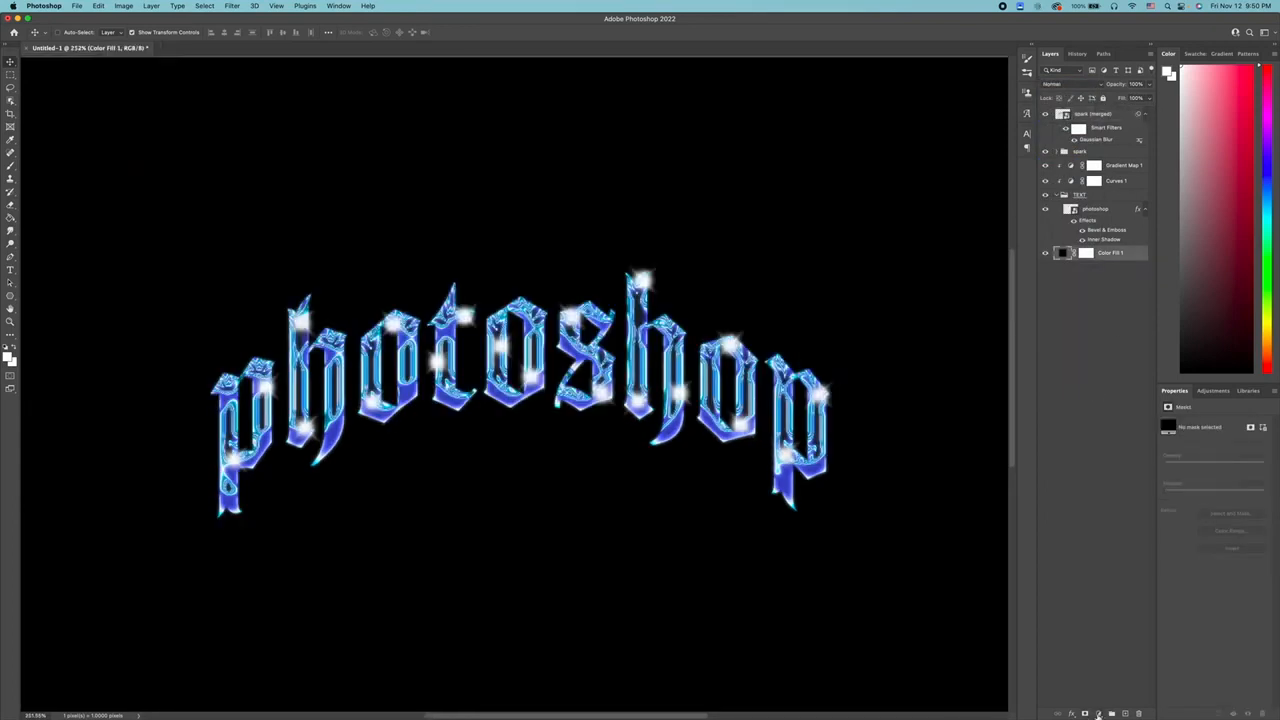
Add a Gradient Overlay to the Color Fill 1 background, replacing the gradient's light end color with the copied vivid blue.
{"action": "left_click", "coordinate": [1069, 713]}
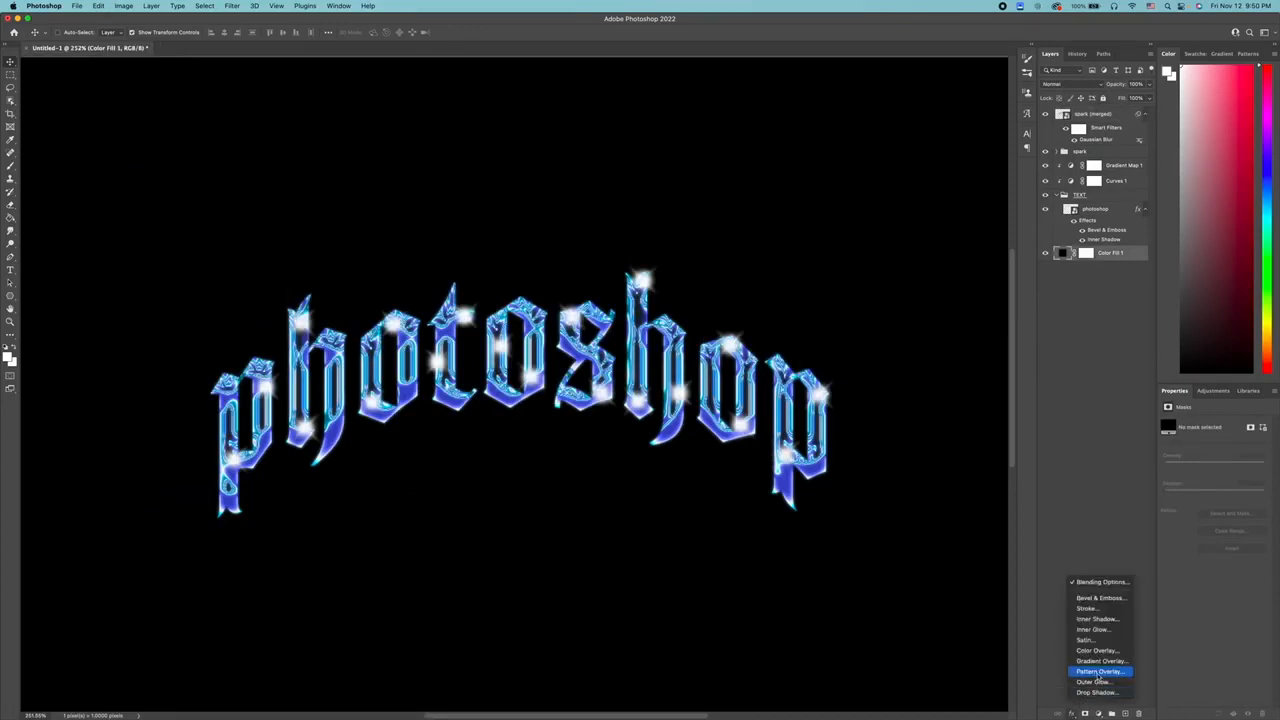
{"action": "left_click", "coordinate": [1103, 662]}
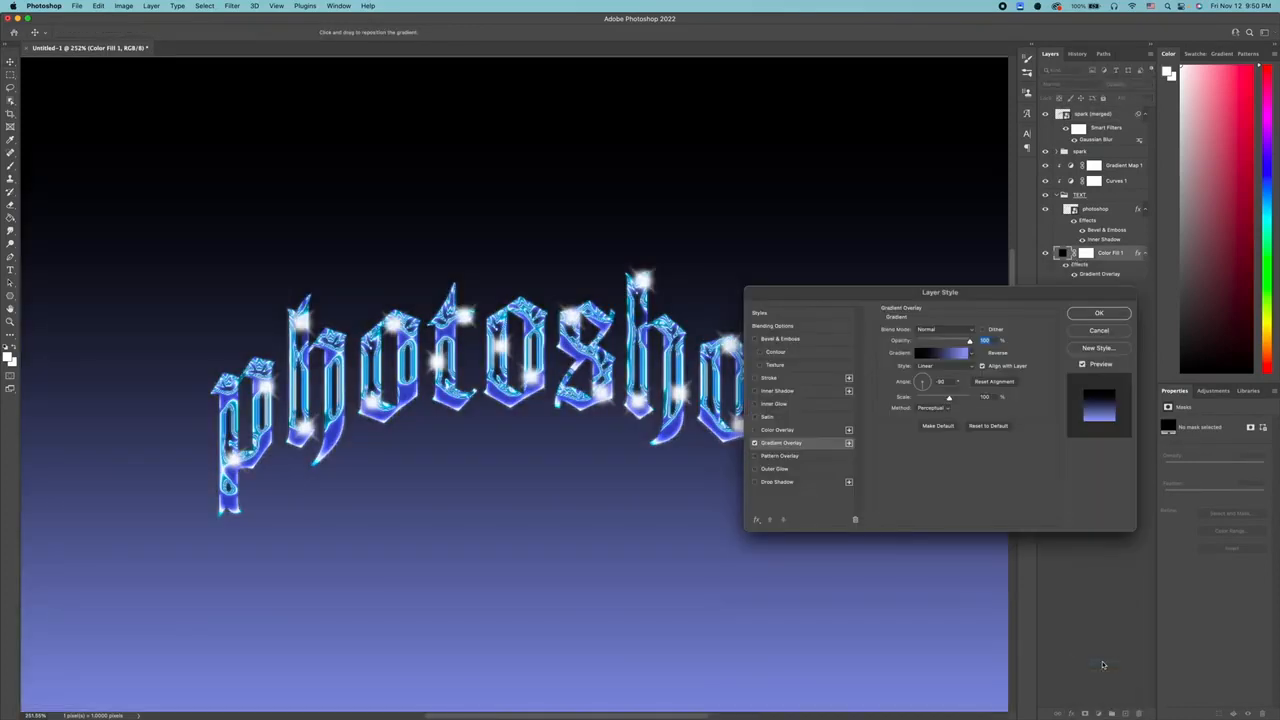
{"action": "left_click", "coordinate": [950, 354]}
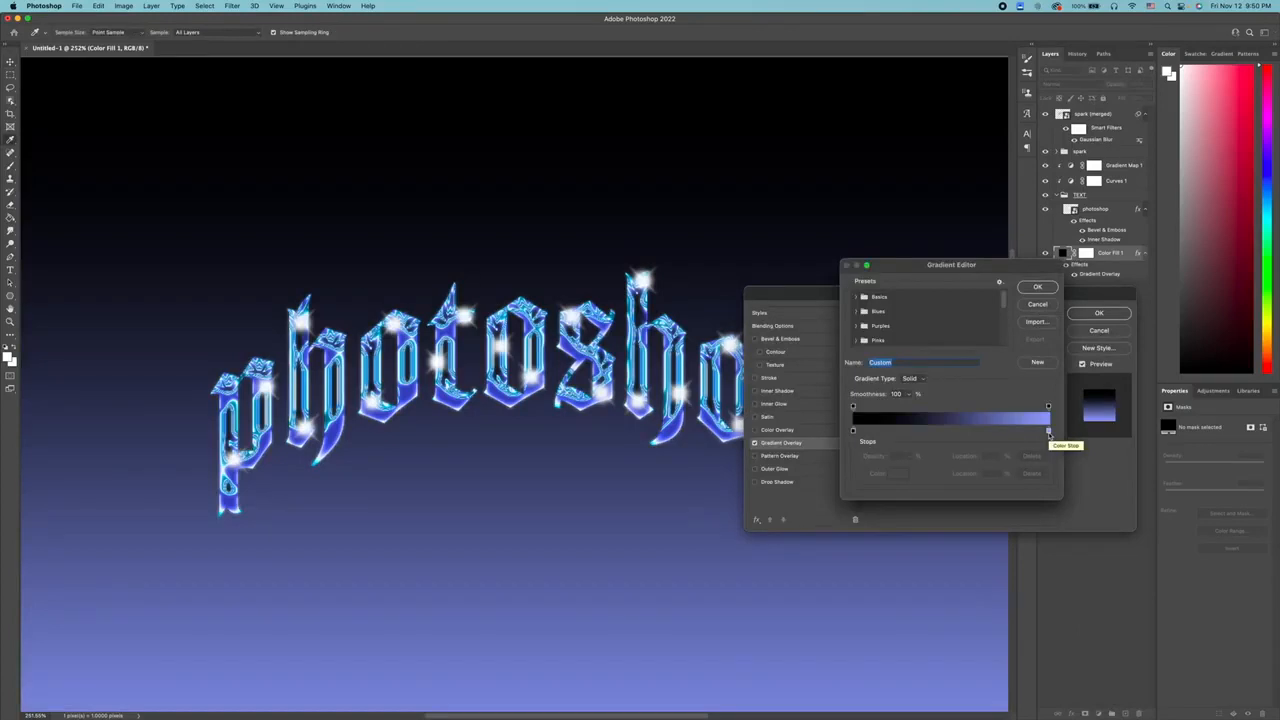
{"action": "double_click", "coordinate": [1048, 432]}
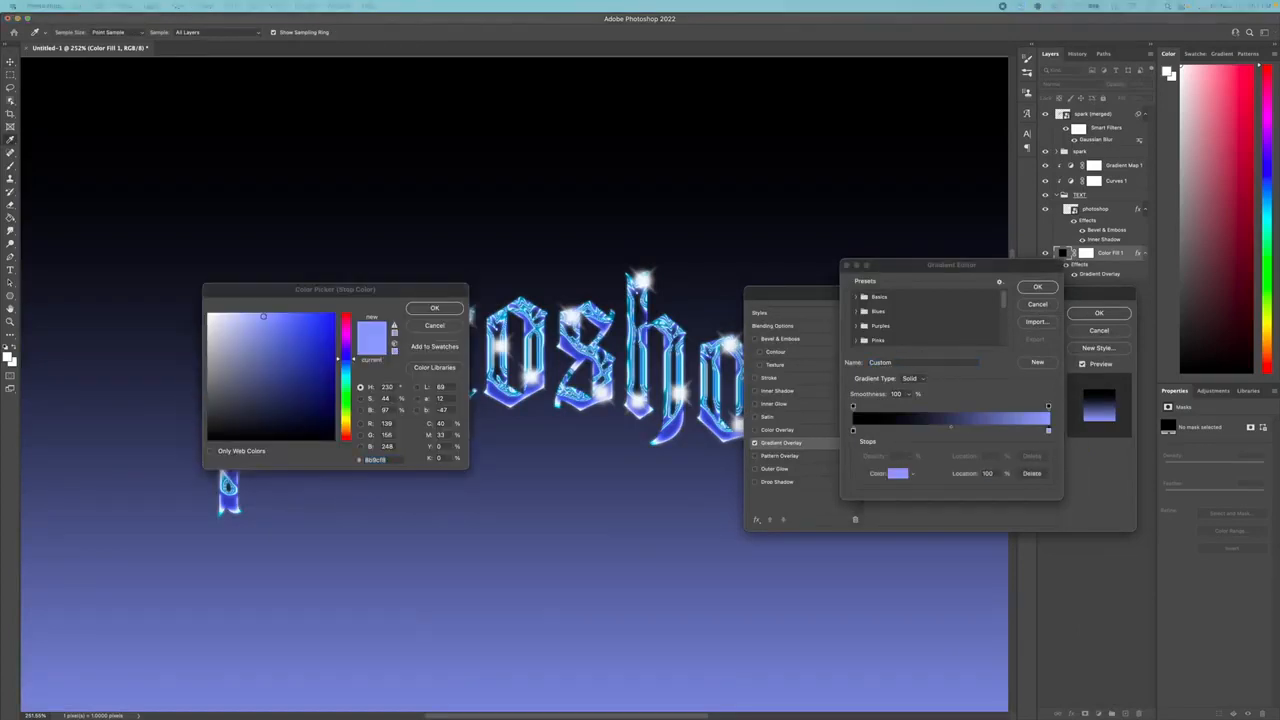
{"action": "key", "text": "super+v"}
{"action": "key", "text": "Return"}
{"action": "key", "text": "Return"}
{"action": "key", "text": "Return"}
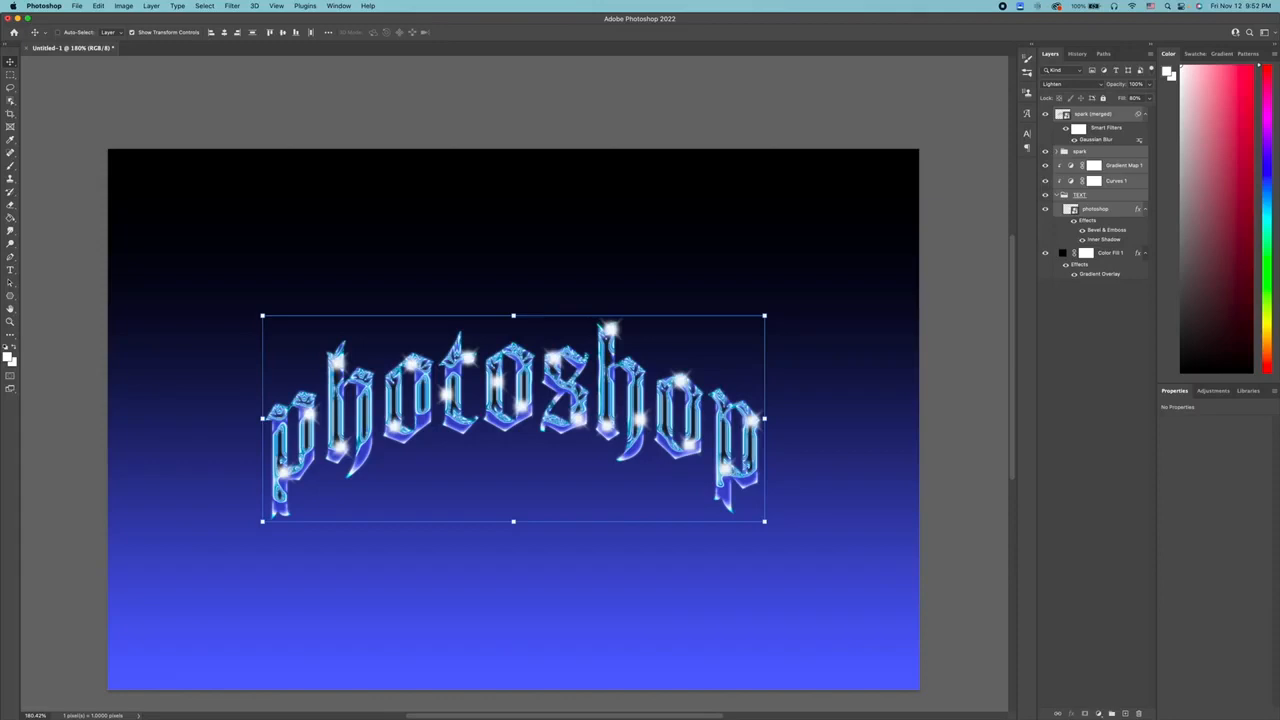
Create a new layer above all others and fill it with 50% Gray.
{"action": "left_click", "coordinate": [1099, 583]}
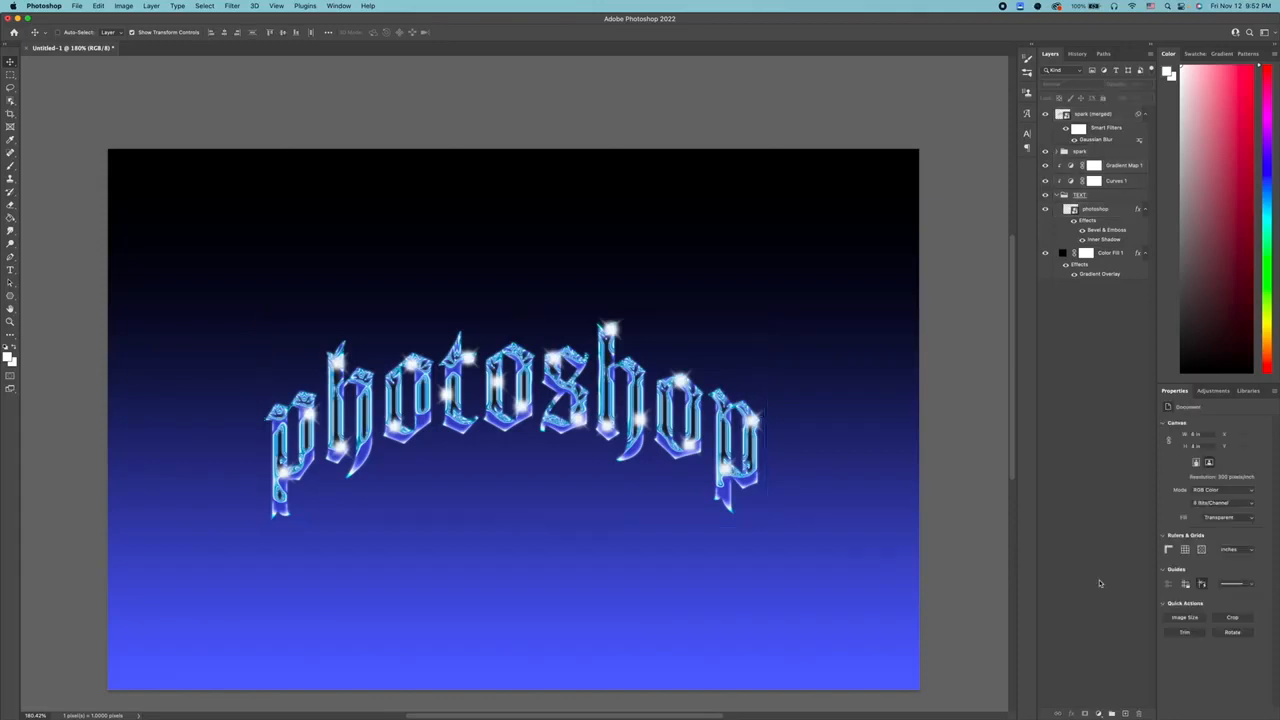
{"action": "left_click", "coordinate": [1123, 713]}
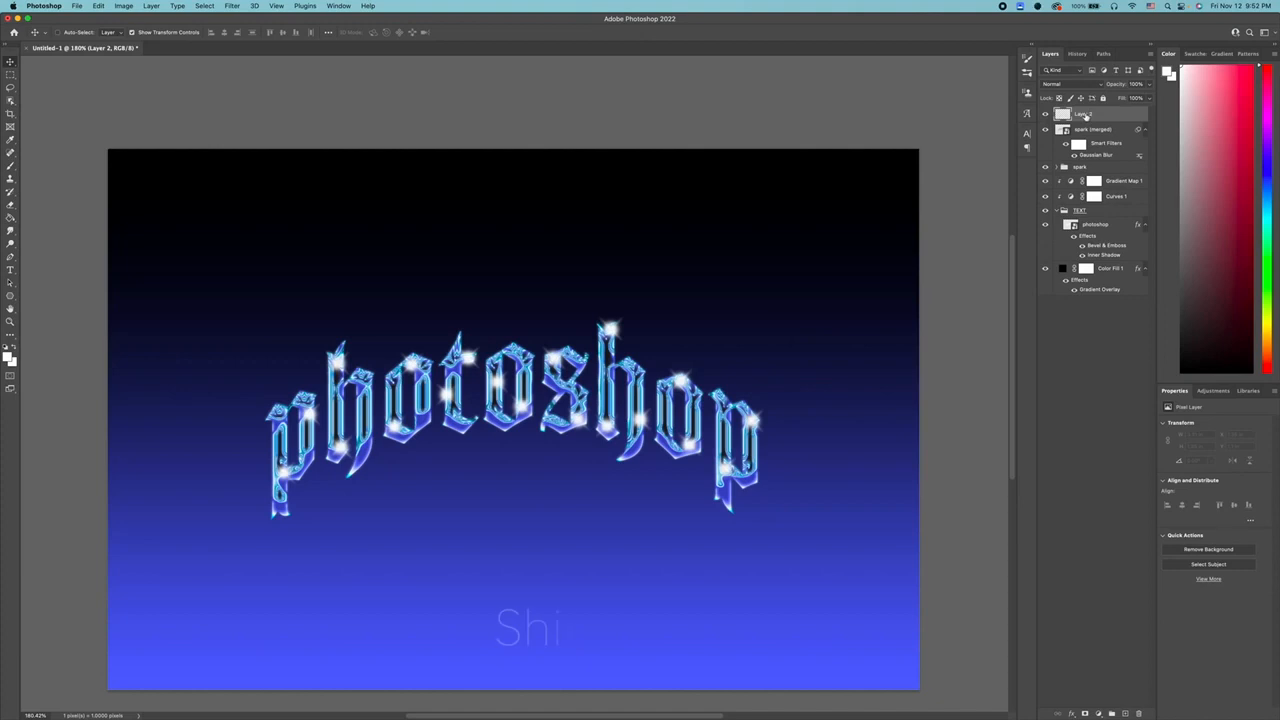
{"action": "key", "text": "shift+BackSpace"}
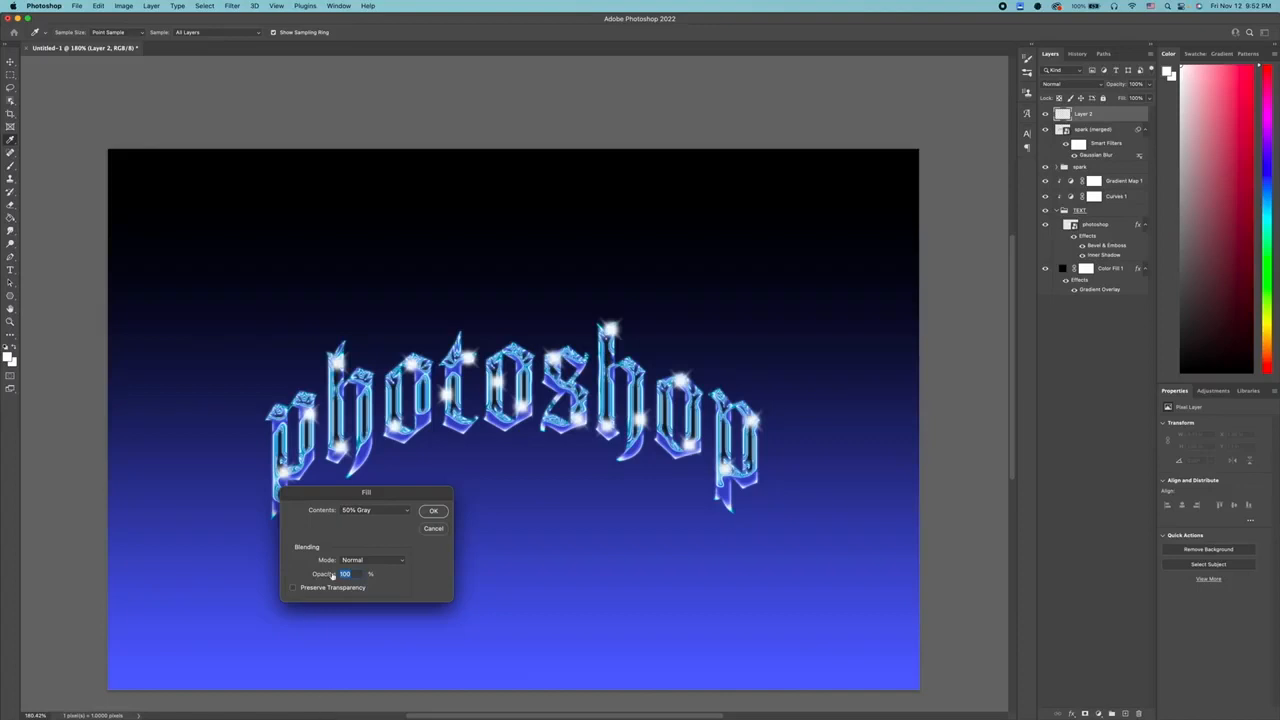
{"action": "left_click", "coordinate": [367, 514]}
{"action": "left_click", "coordinate": [367, 514]}
{"action": "left_click", "coordinate": [433, 511]}
{"action": "key", "text": "v"}
Convert the gray layer to a smart object and add 20% uniform, monochromatic noise to it.
{"action": "right_click", "coordinate": [1086, 116]}
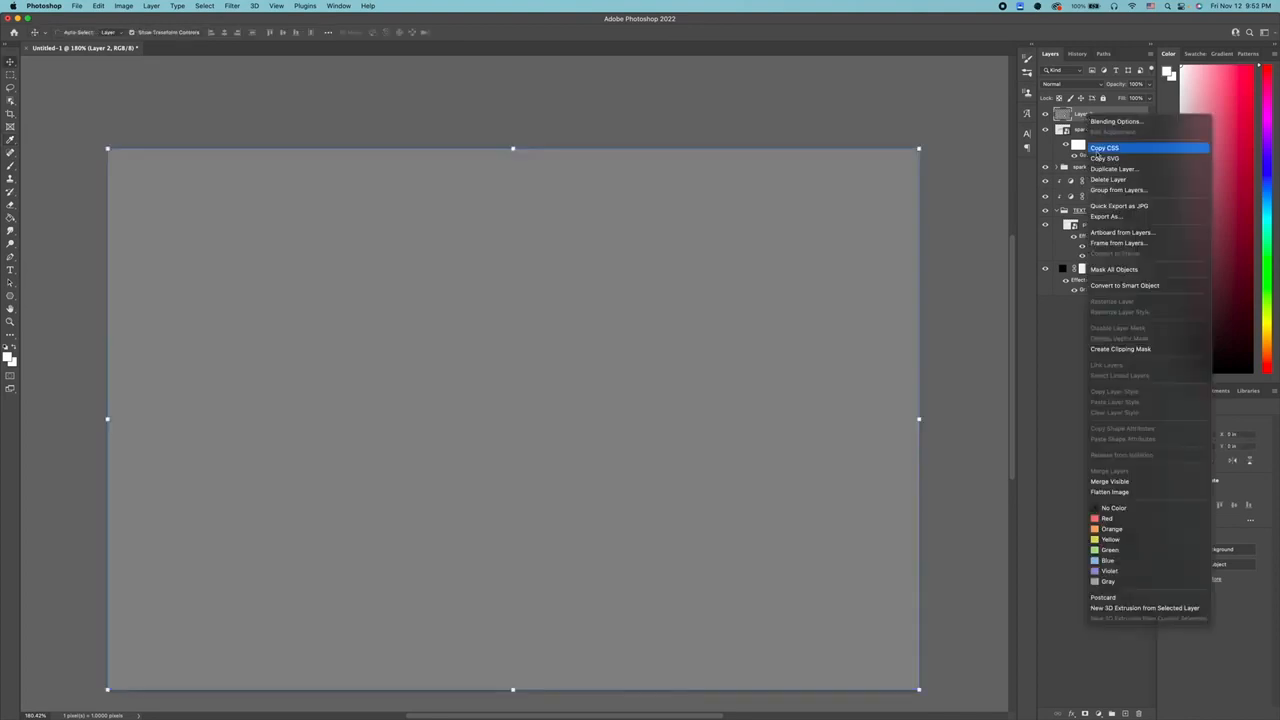
{"action": "left_click", "coordinate": [1108, 286]}
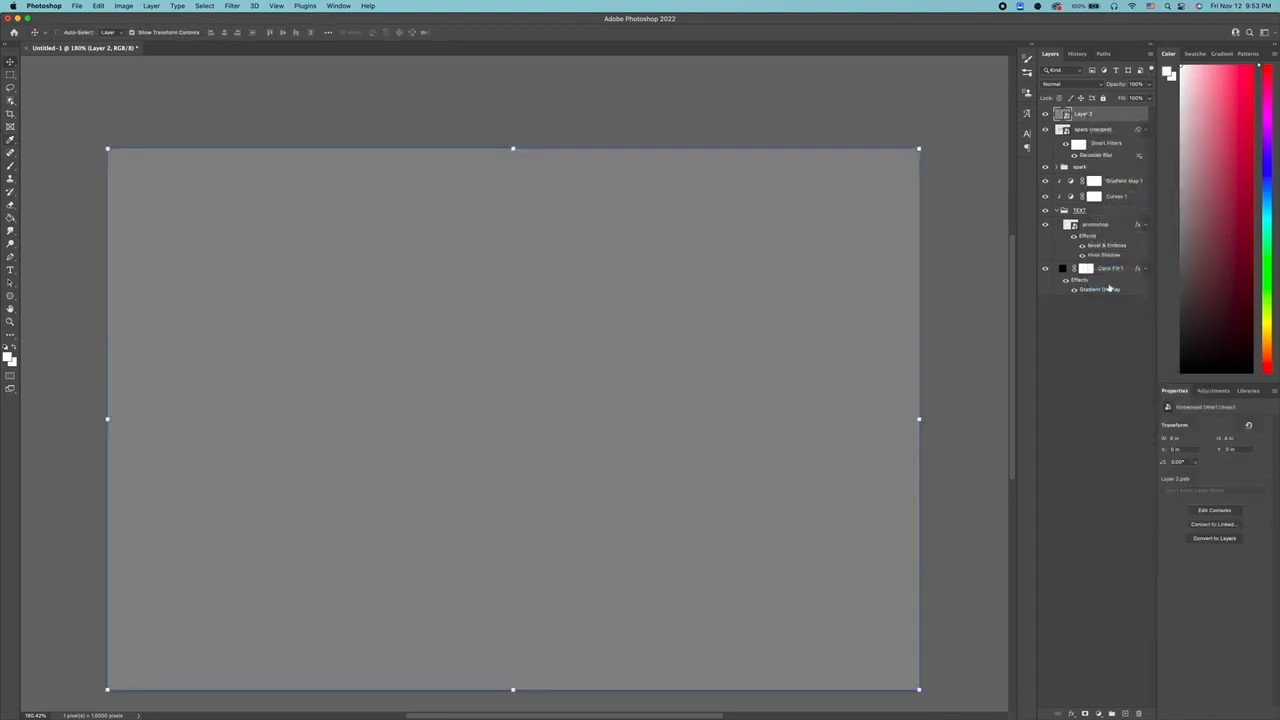
{"action": "left_click", "coordinate": [231, 6]}
{"action": "mouse_move", "coordinate": [316, 161]}
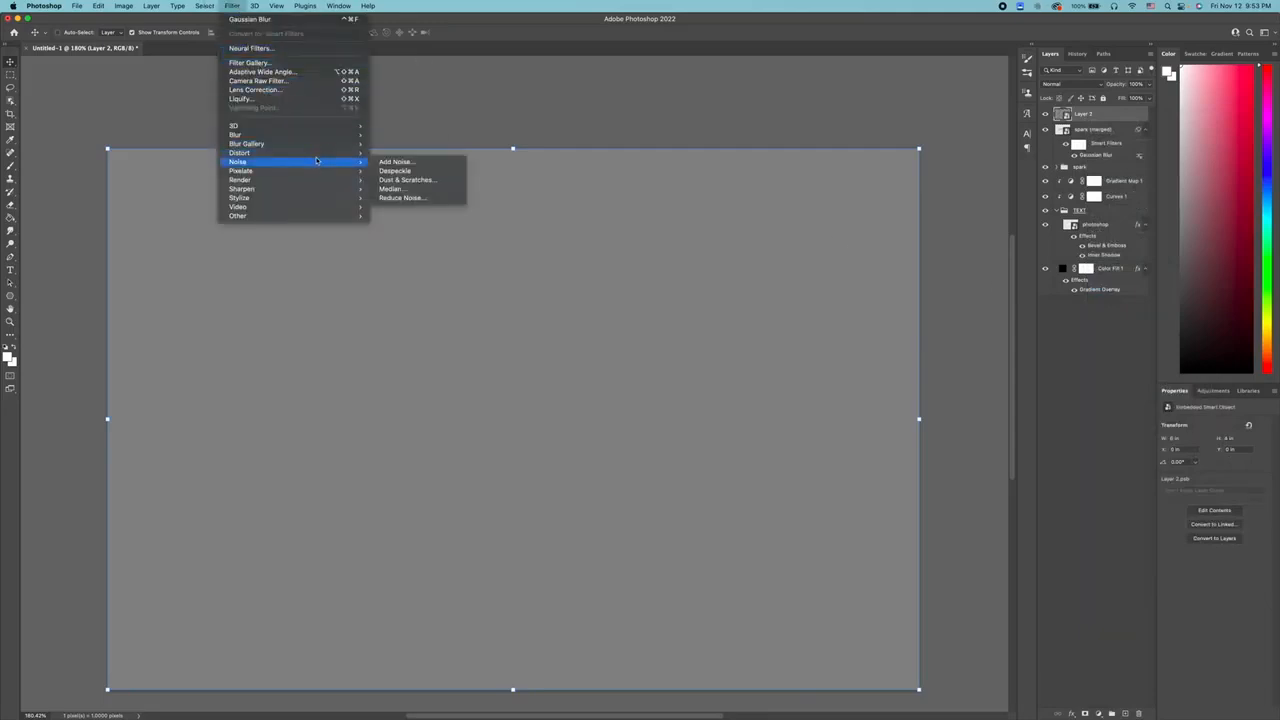
{"action": "left_click", "coordinate": [397, 161]}
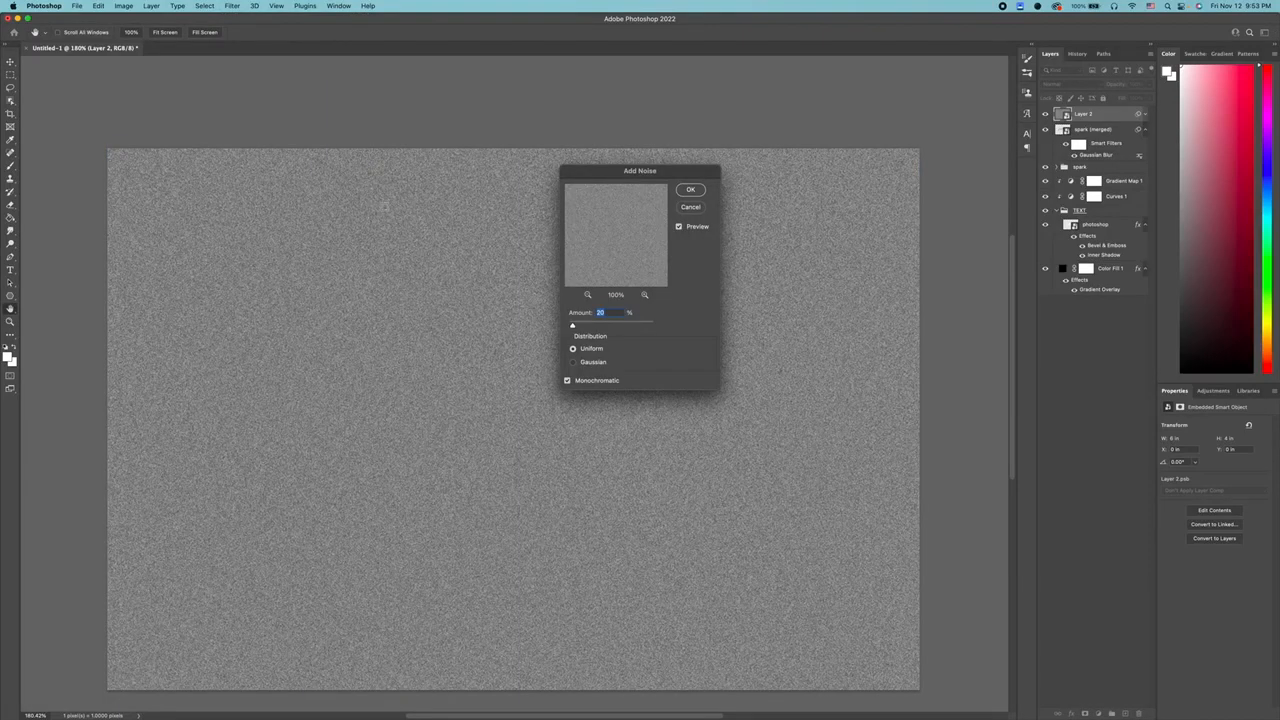
{"action": "key", "text": "Return"}
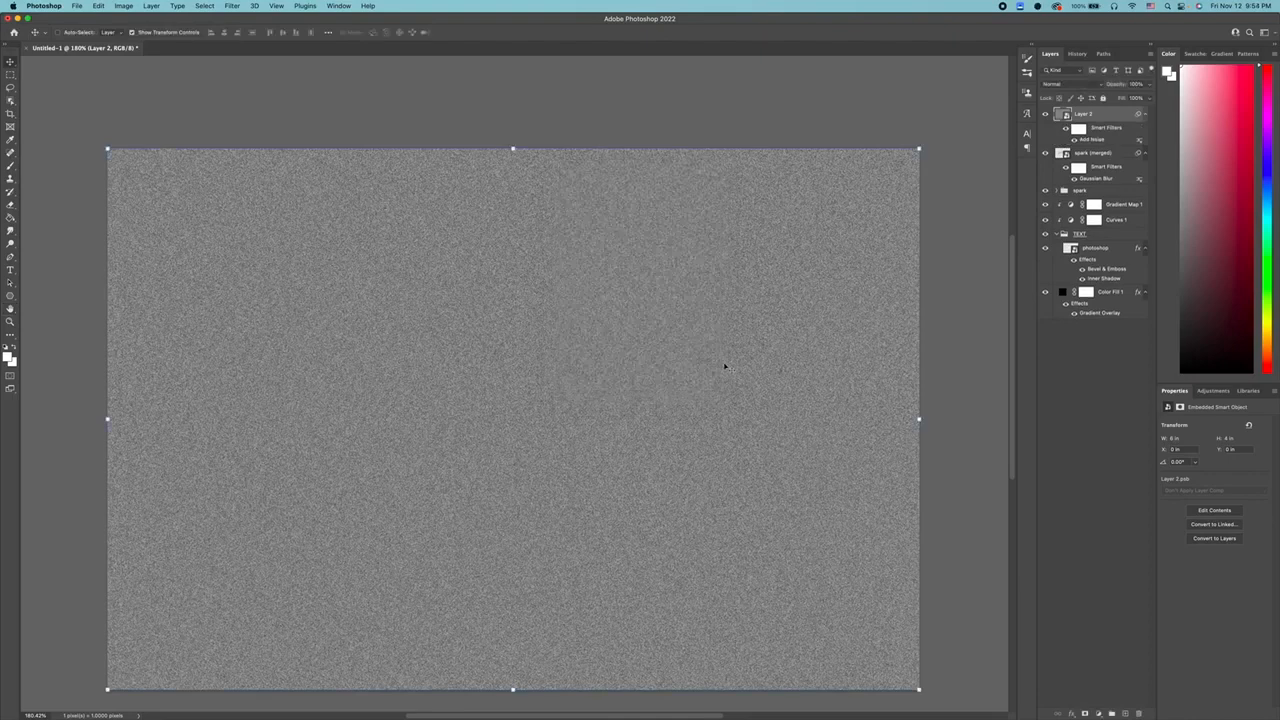
Blend the noise layer over the artwork with the Overlay mode at 87% opacity.
{"action": "left_click", "coordinate": [1058, 85]}
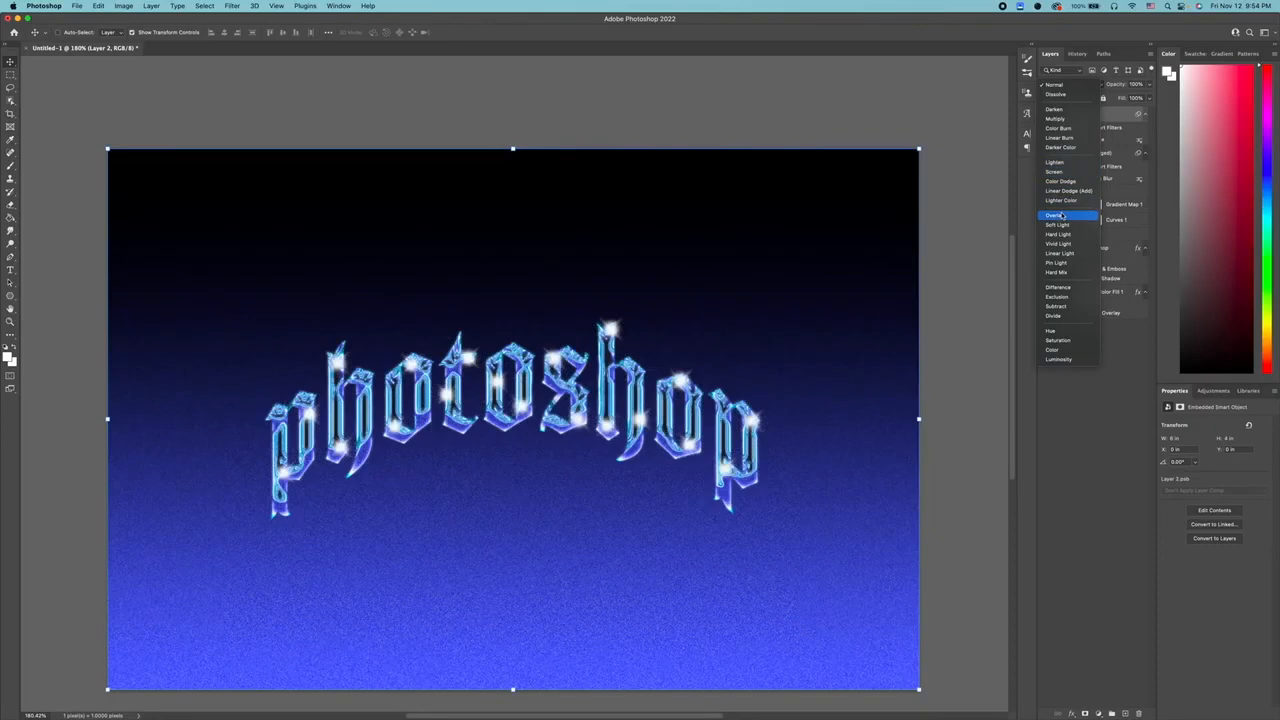
{"action": "left_click", "coordinate": [1056, 215]}
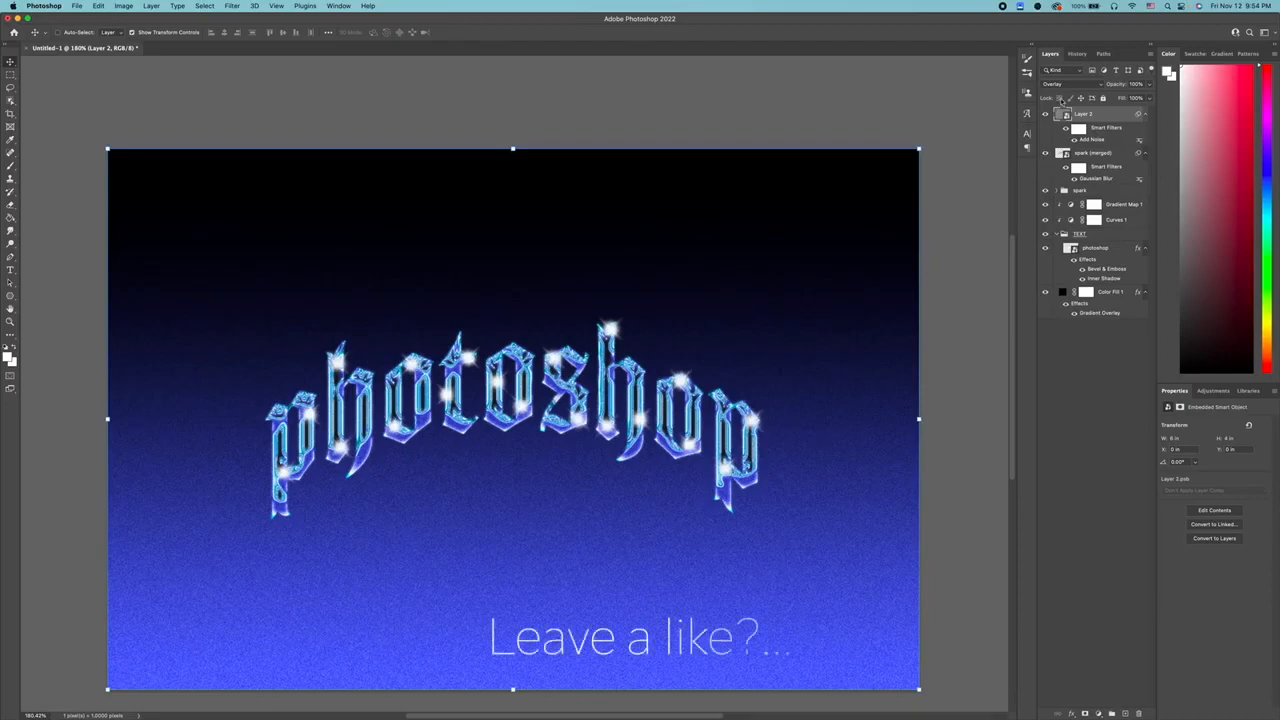
{"action": "left_click", "coordinate": [1148, 85]}
{"action": "left_click_drag", "start_coordinate": [1149, 98], "coordinate": [1140, 98]}
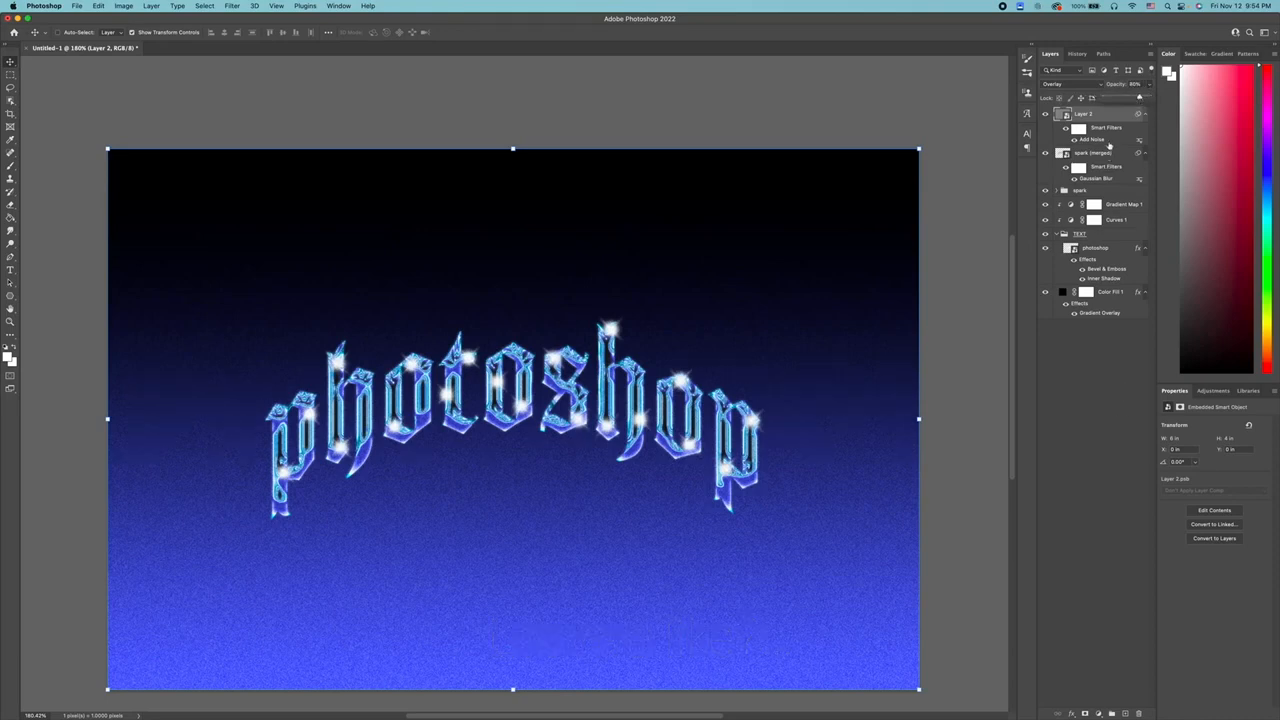
{"action": "left_click_drag", "start_coordinate": [1141, 98], "coordinate": [1145, 98]}
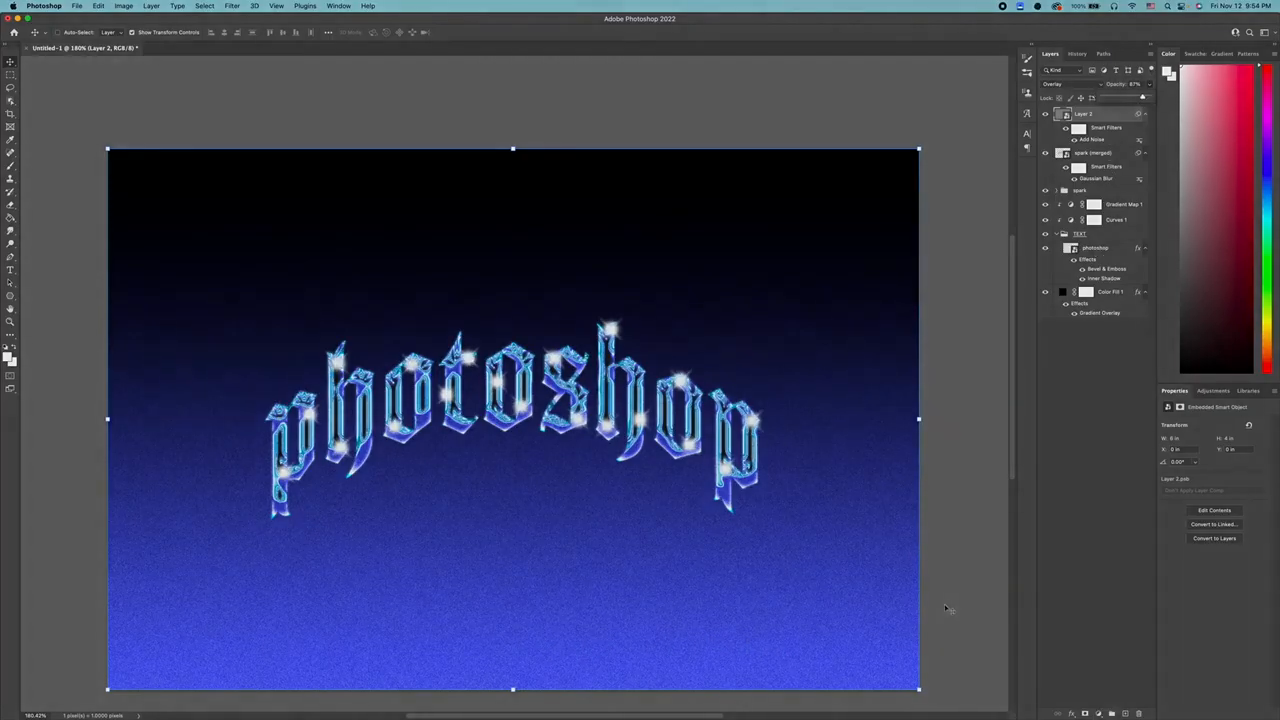